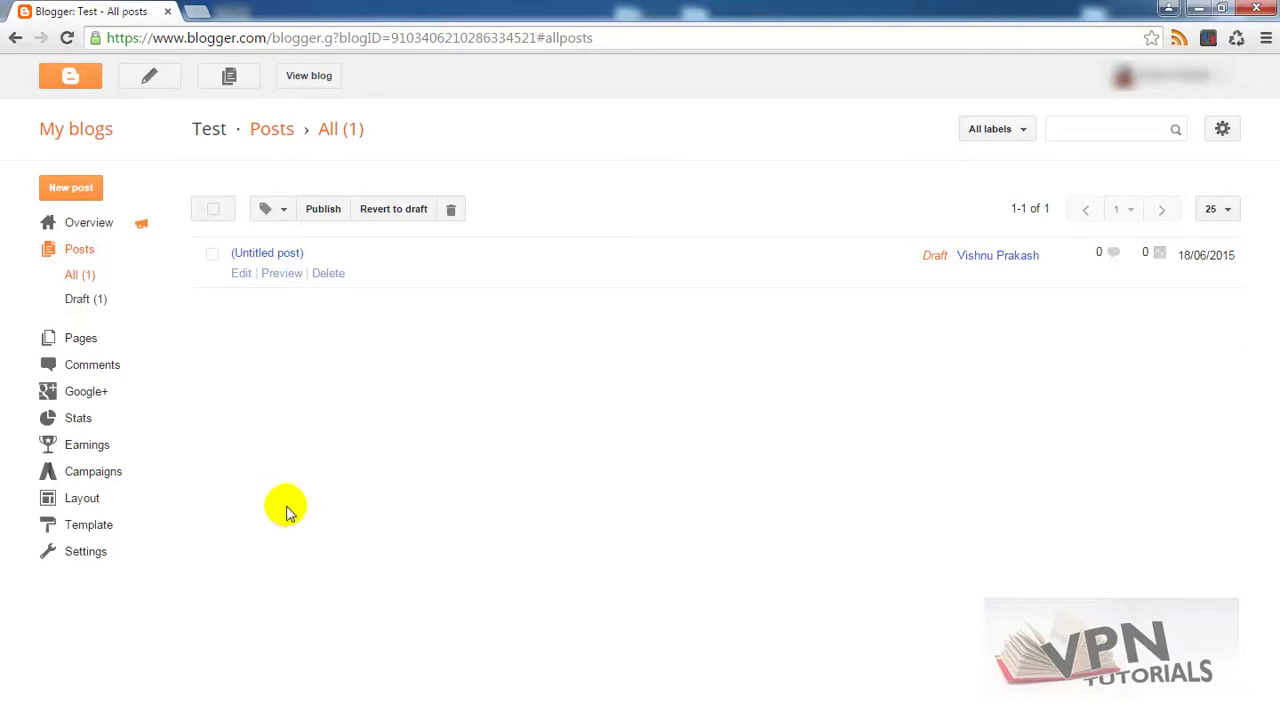
Step: Start a new post and add uploaded number images 1–5, stacked one under another
left_click(61, 198)
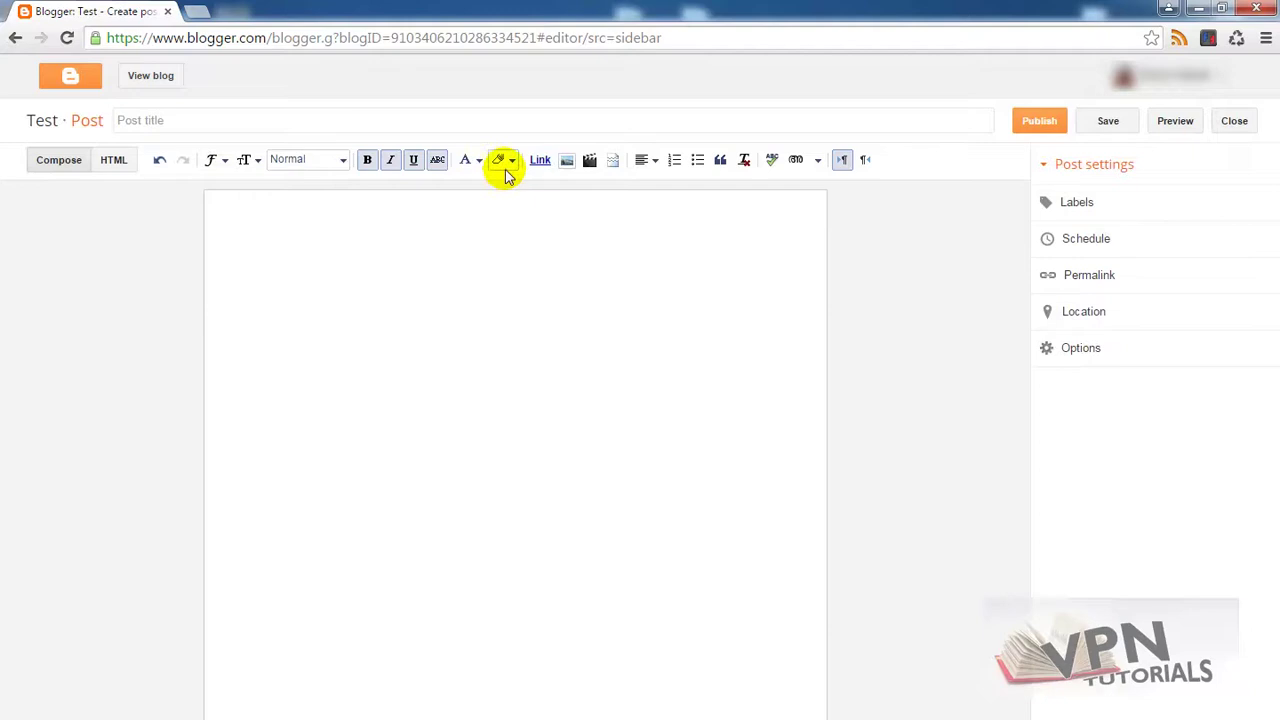
left_click(566, 160)
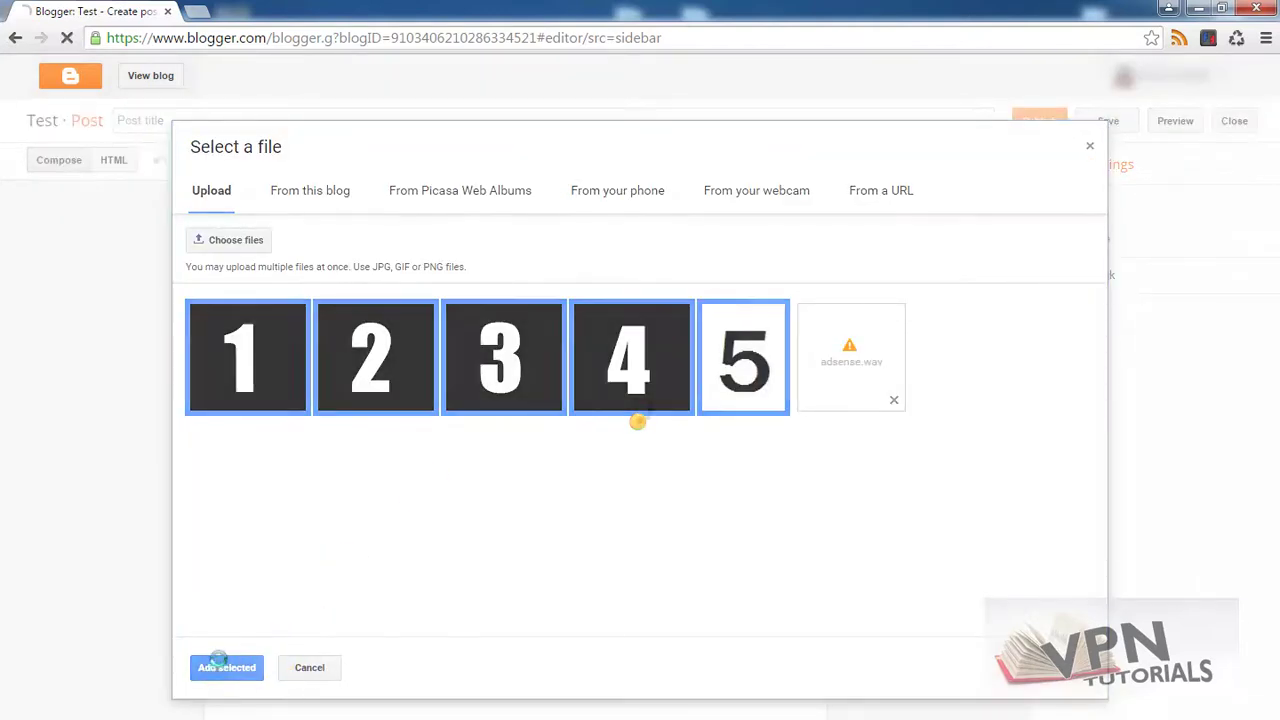
left_click(225, 668)
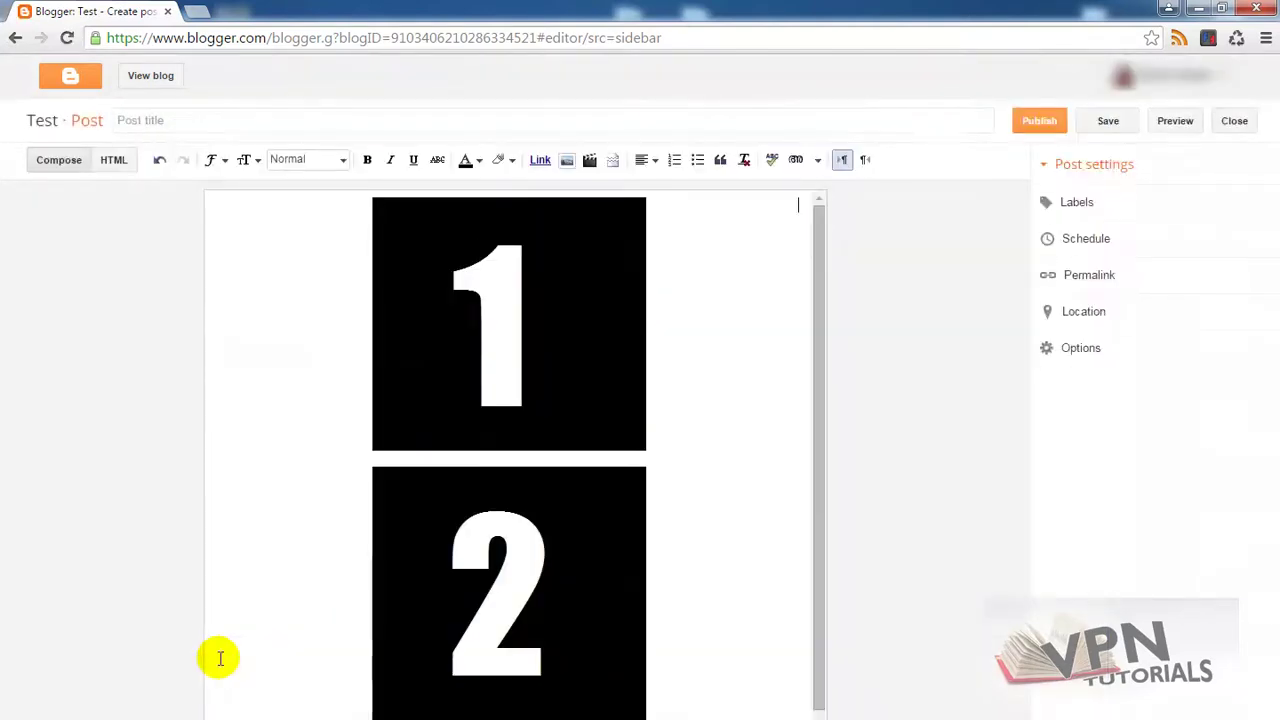
mouse_move(820, 351)
left_mouse_down()
mouse_move(812, 708)
mouse_move(820, 250)
left_mouse_up()
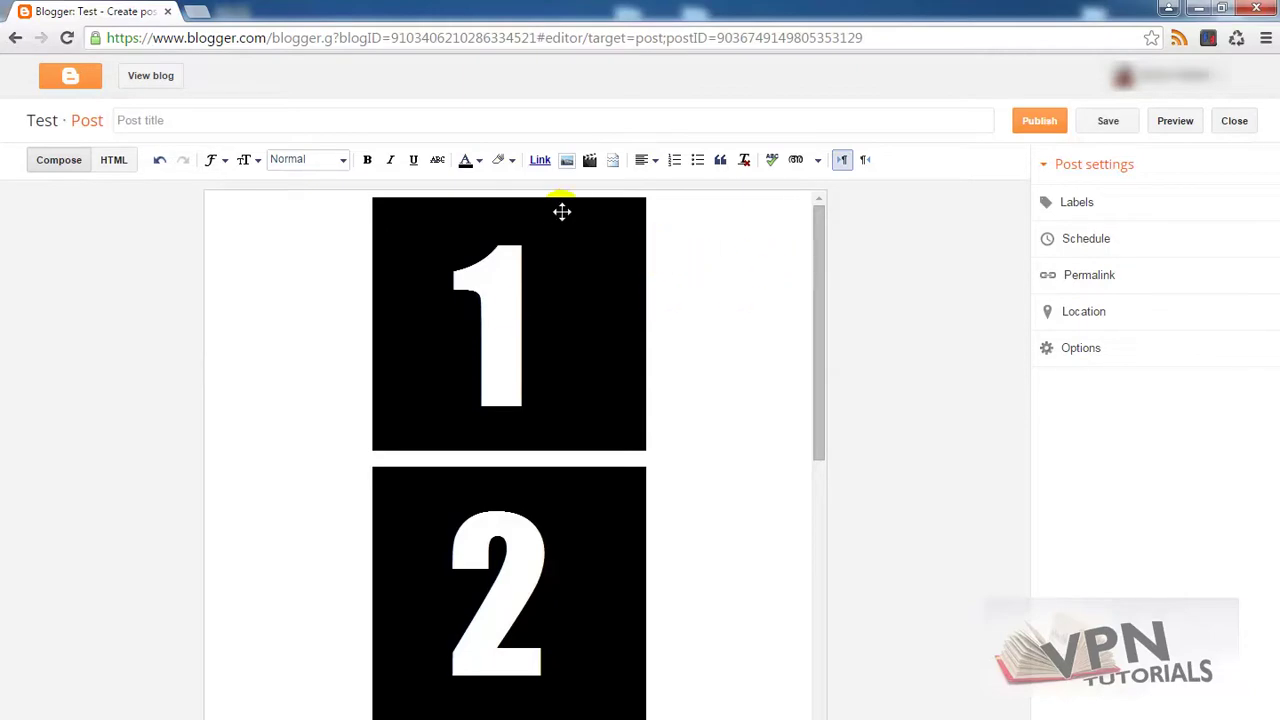
Step: Delete all of the post's existing HTML source
left_click(110, 159)
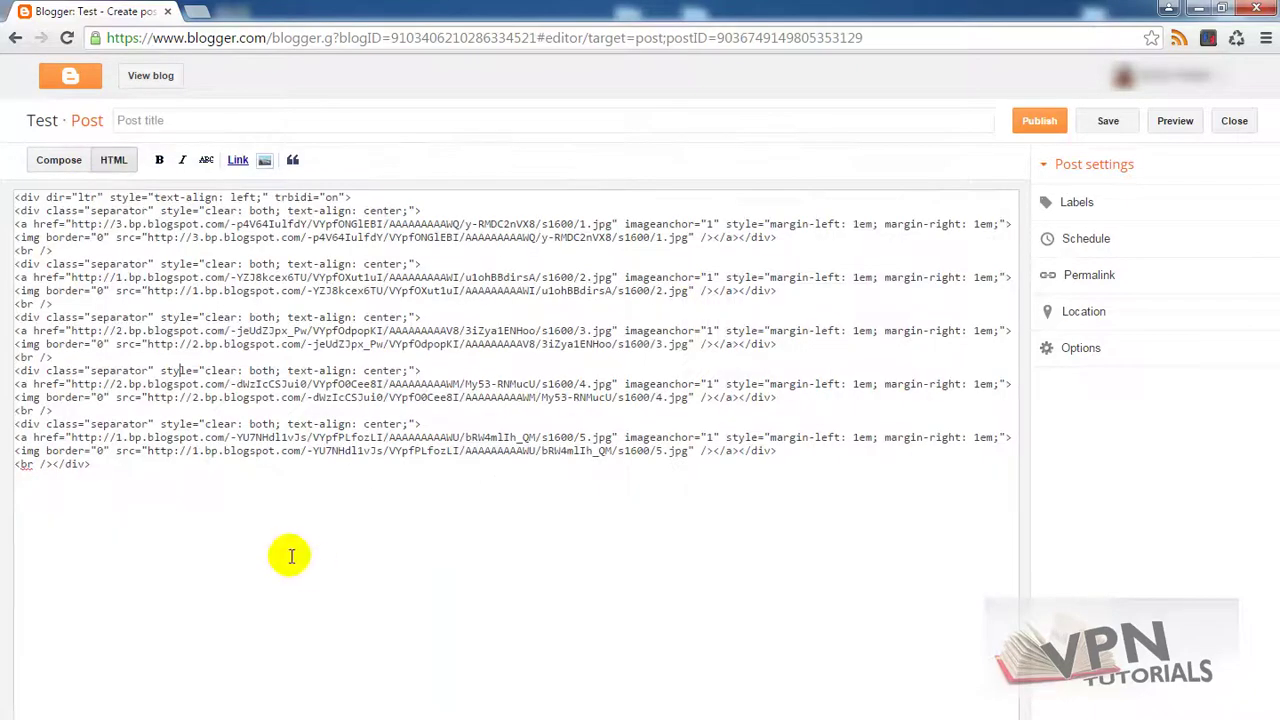
left_click_drag(285, 553, 3, 8)
key("Delete")
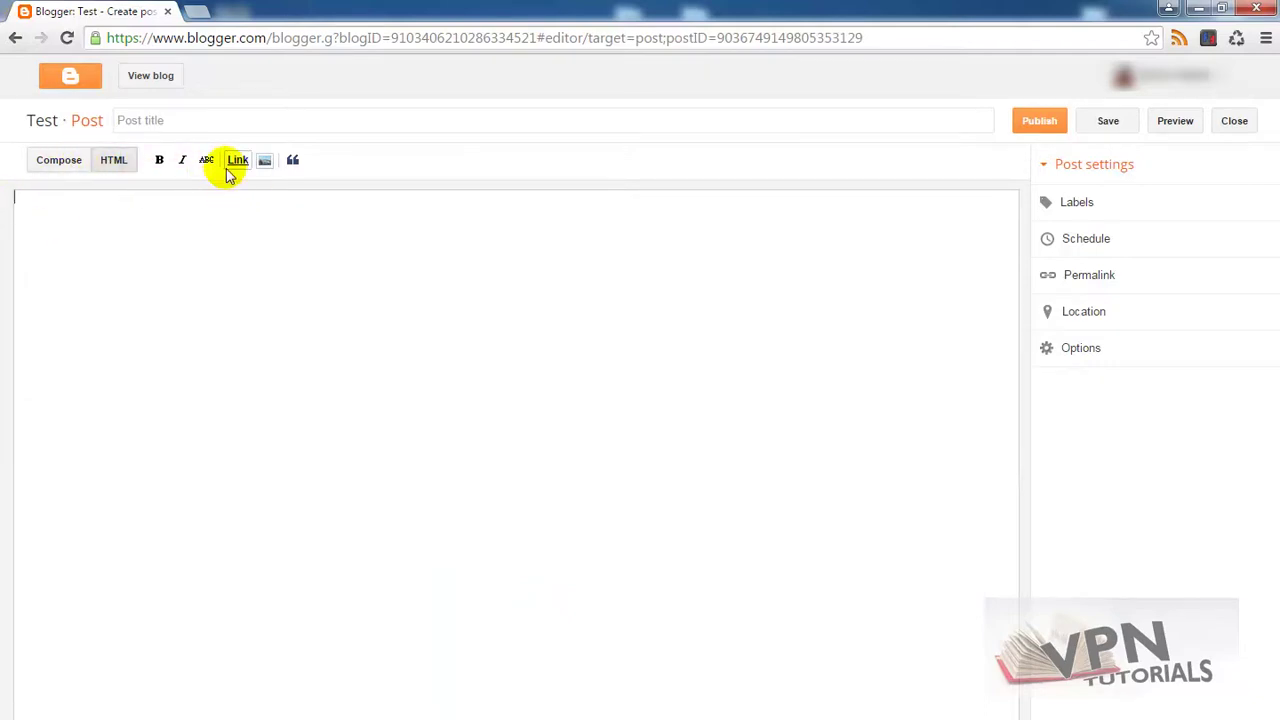
Step: Upload numbered image files 1–7 and add them for insertion
left_click(260, 168)
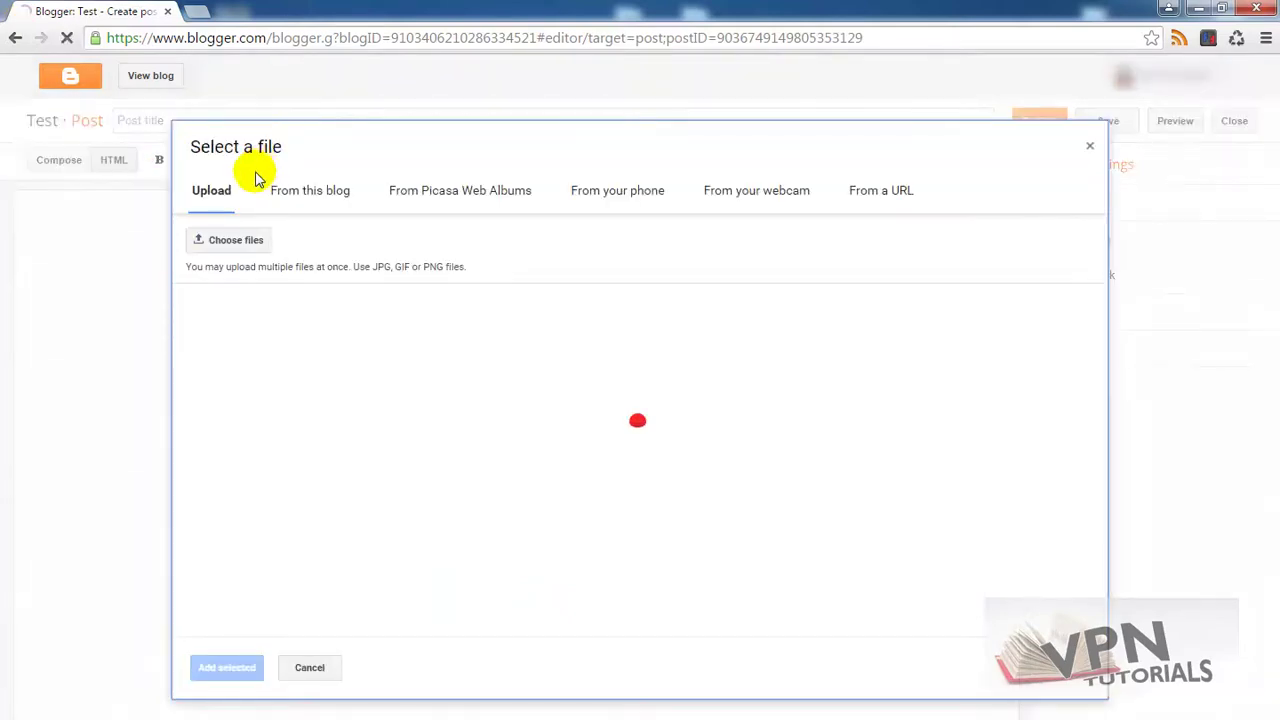
left_click(240, 240)
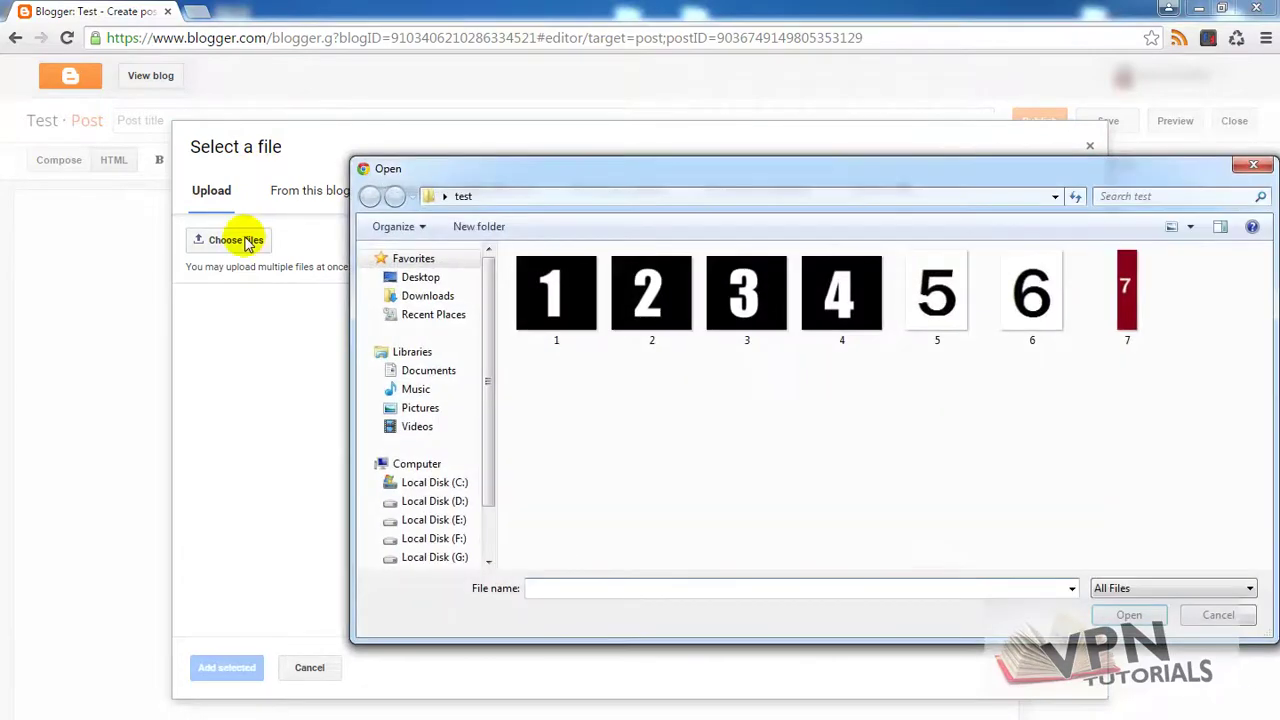
left_click_drag(1195, 402, 274, 206)
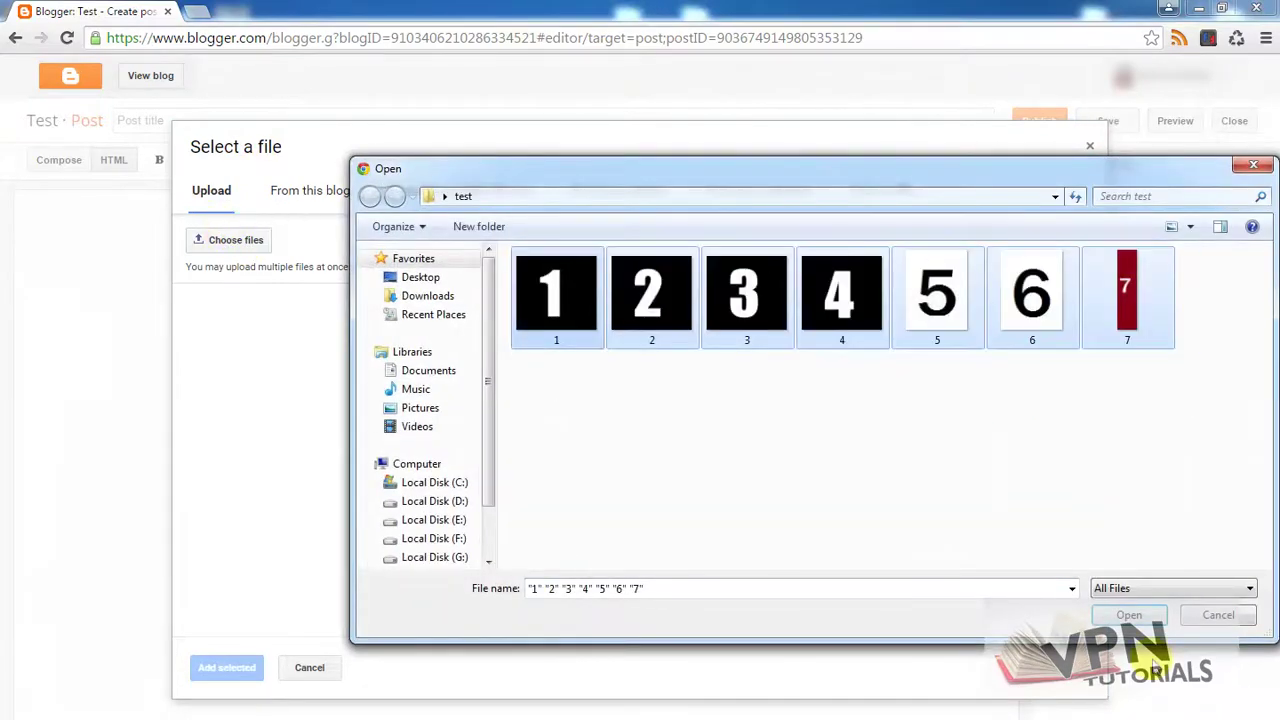
left_click(1138, 618)
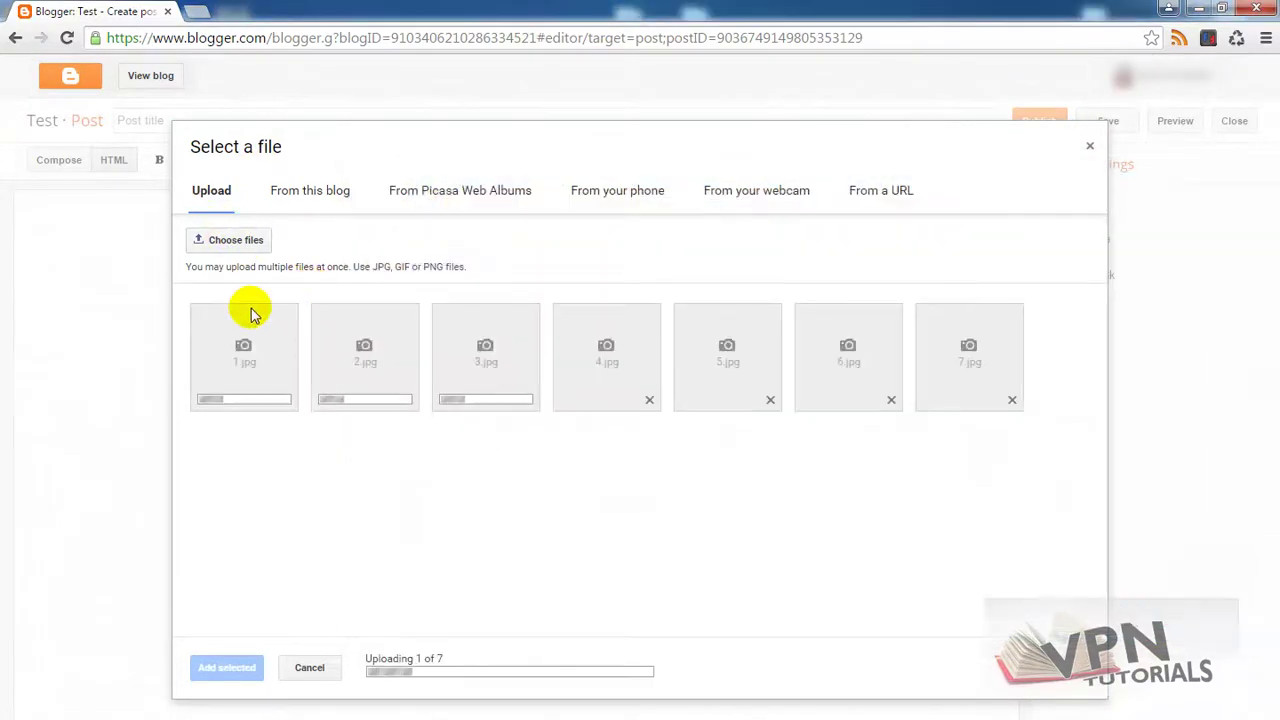
left_click(212, 670)
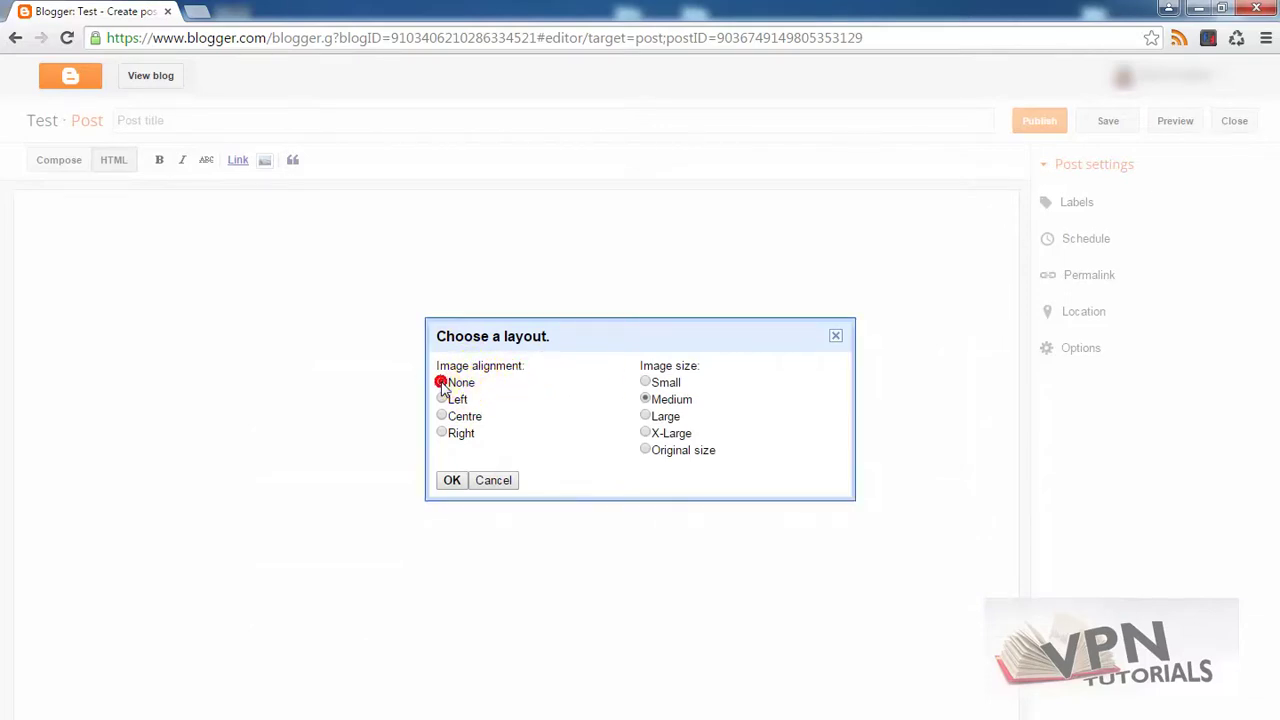
Step: Insert the seven images with the default layout and select images 1 and 4 in Compose view
left_click(452, 481)
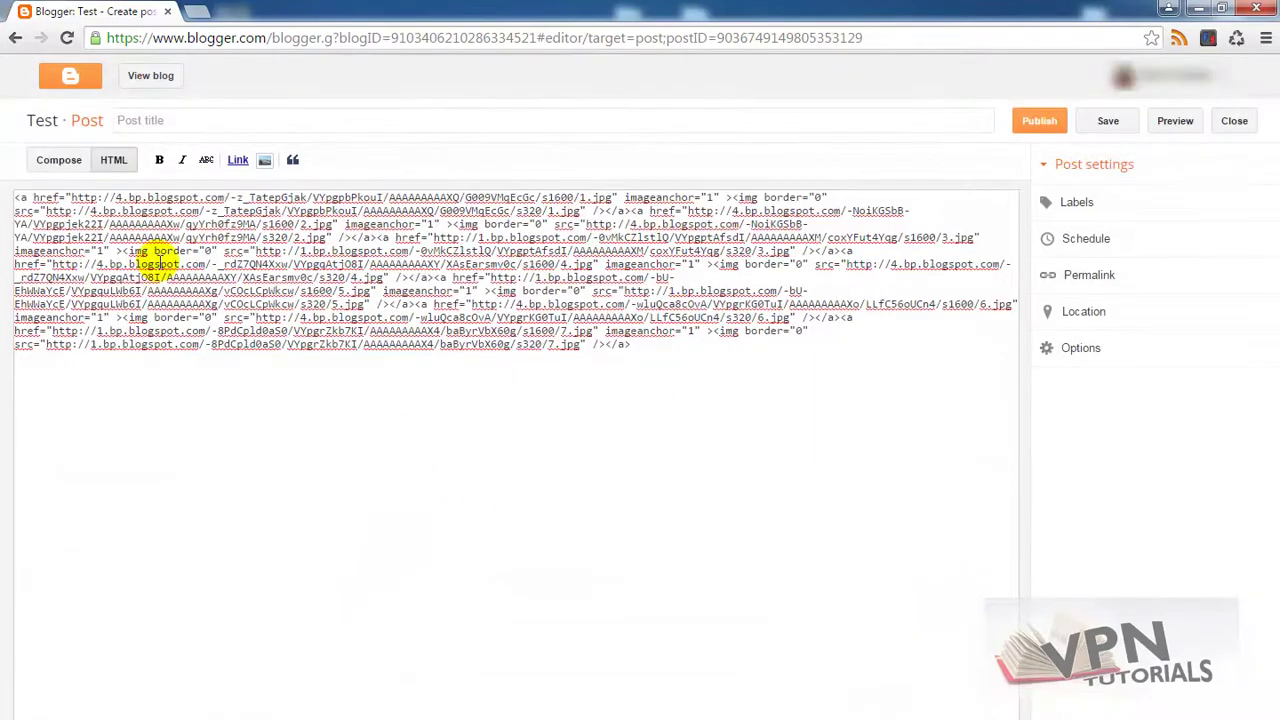
left_click(59, 160)
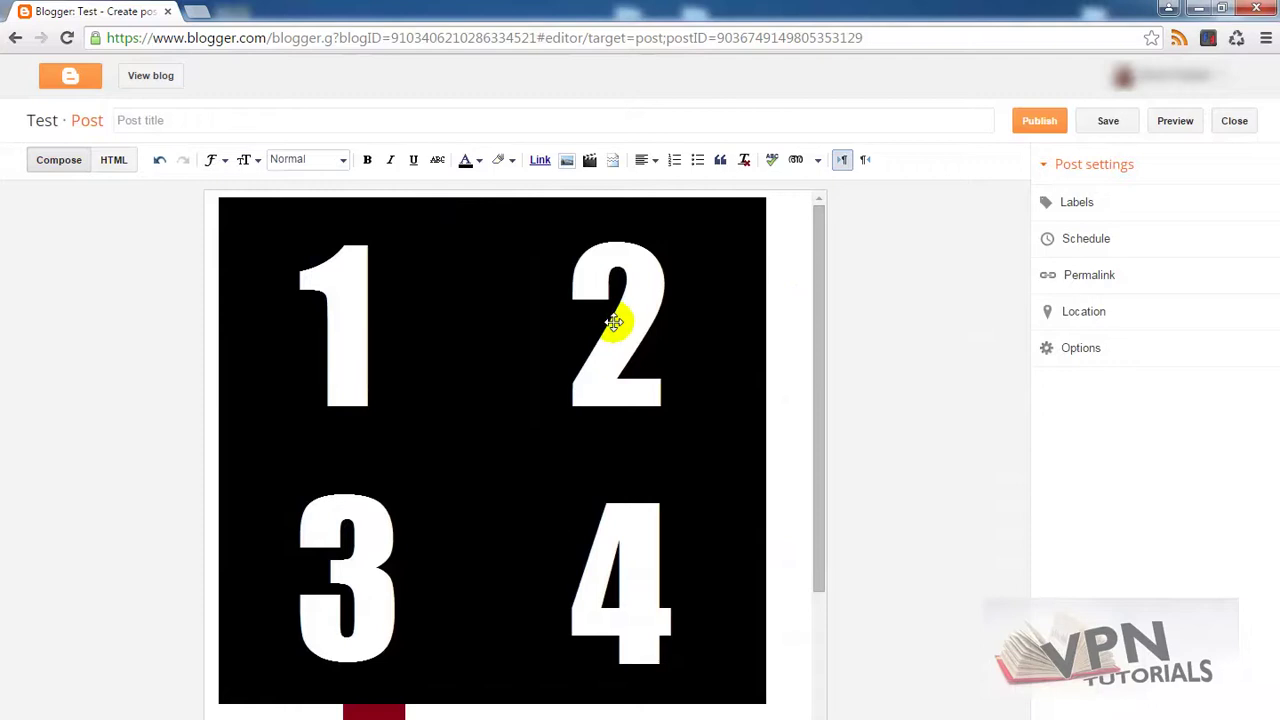
left_click(338, 555)
left_click(605, 575)
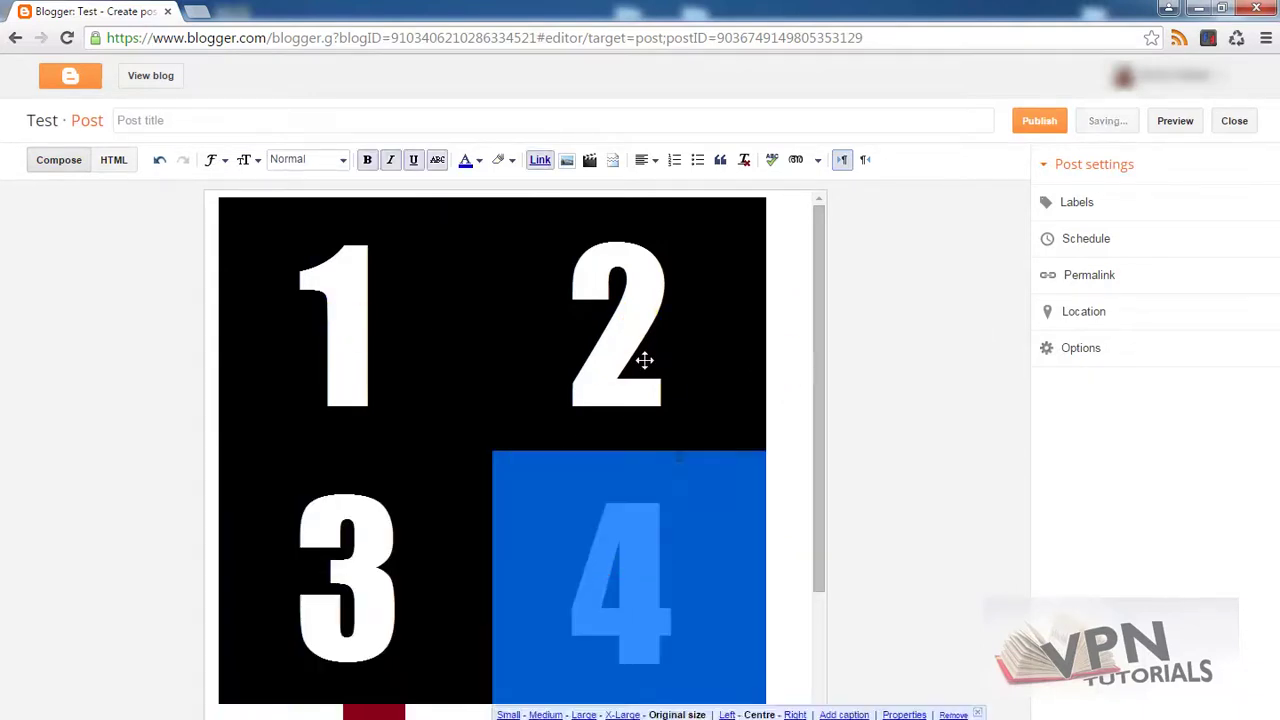
left_click(424, 326)
mouse_move(815, 326)
left_mouse_down()
mouse_move(815, 536)
mouse_move(812, 280)
left_mouse_up()
scroll(595, 380, "down", 2)
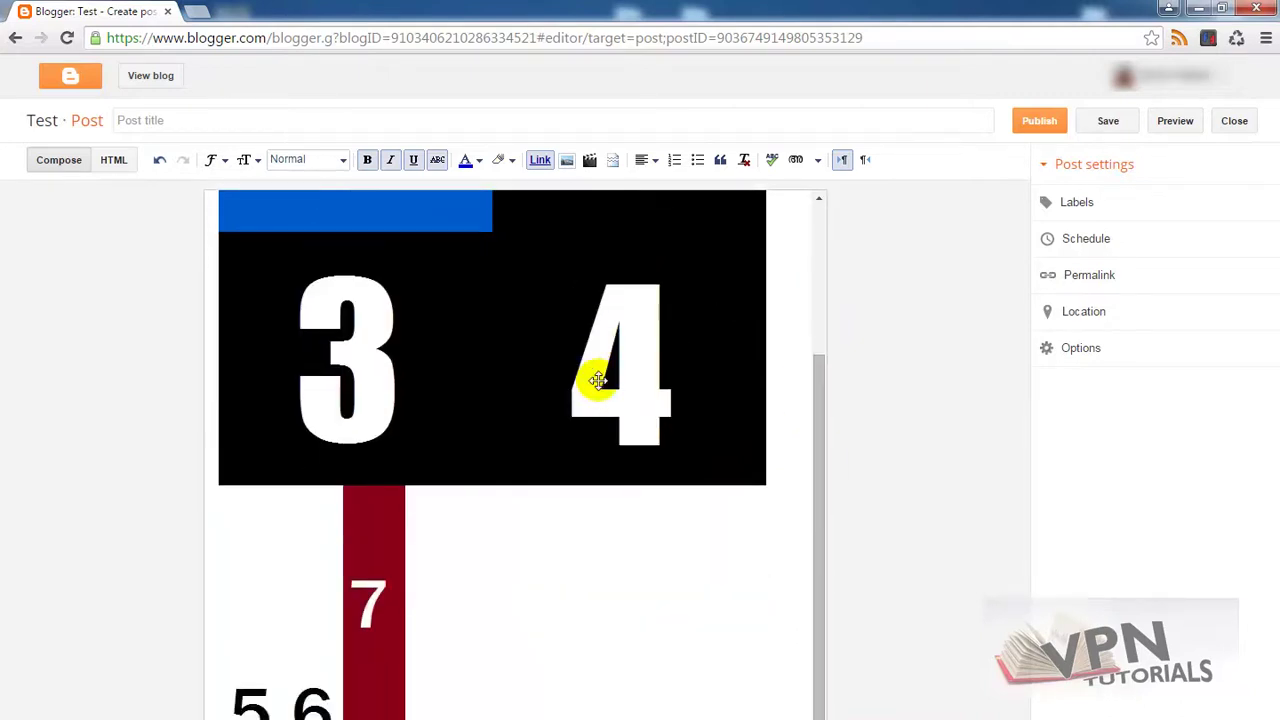
scroll(598, 380, "up", 2)
Step: Select images 2, 4 and 7 and try dragging image 3 to rearrange them
left_click(634, 395)
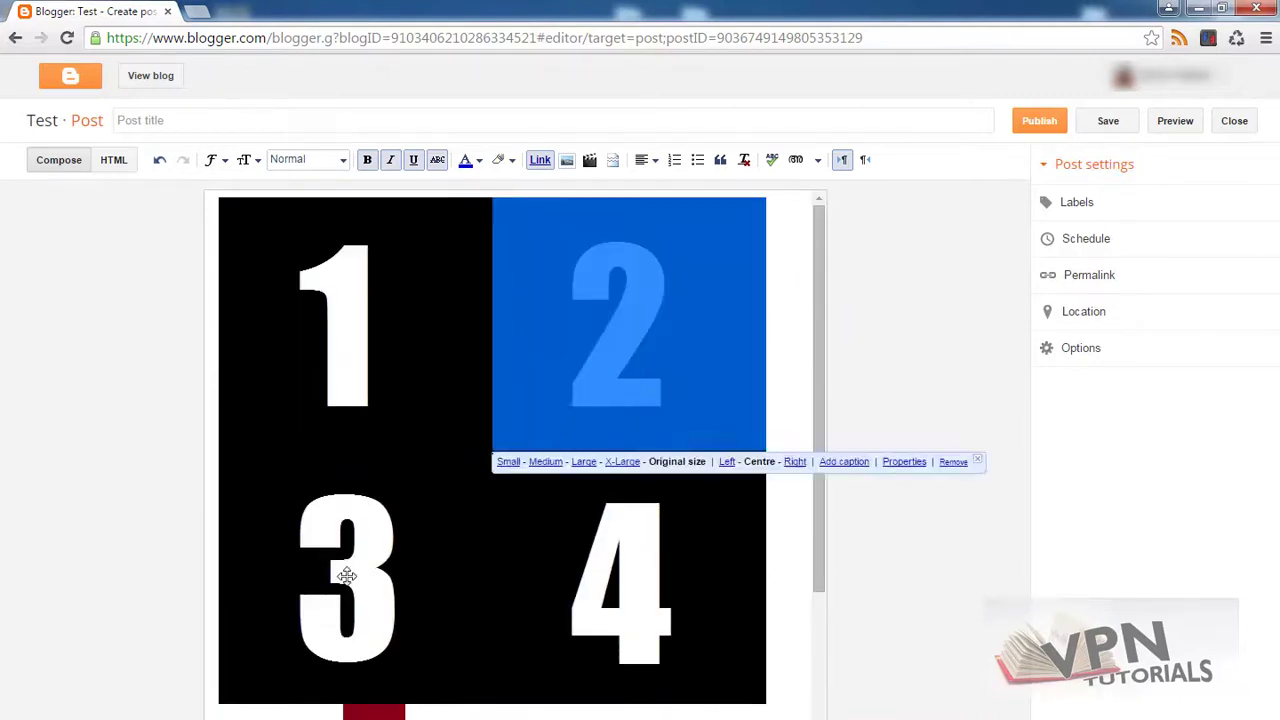
left_click(551, 574)
left_click(809, 449)
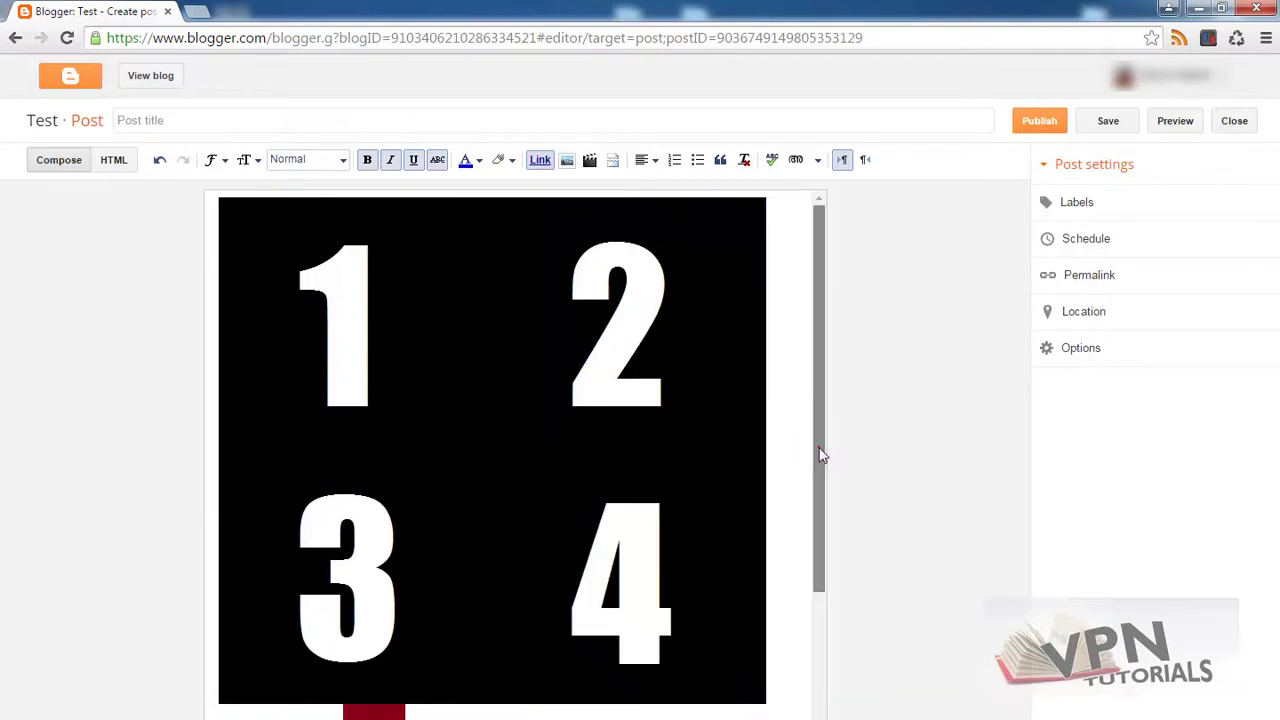
left_click_drag(820, 449, 789, 643)
left_click(381, 583)
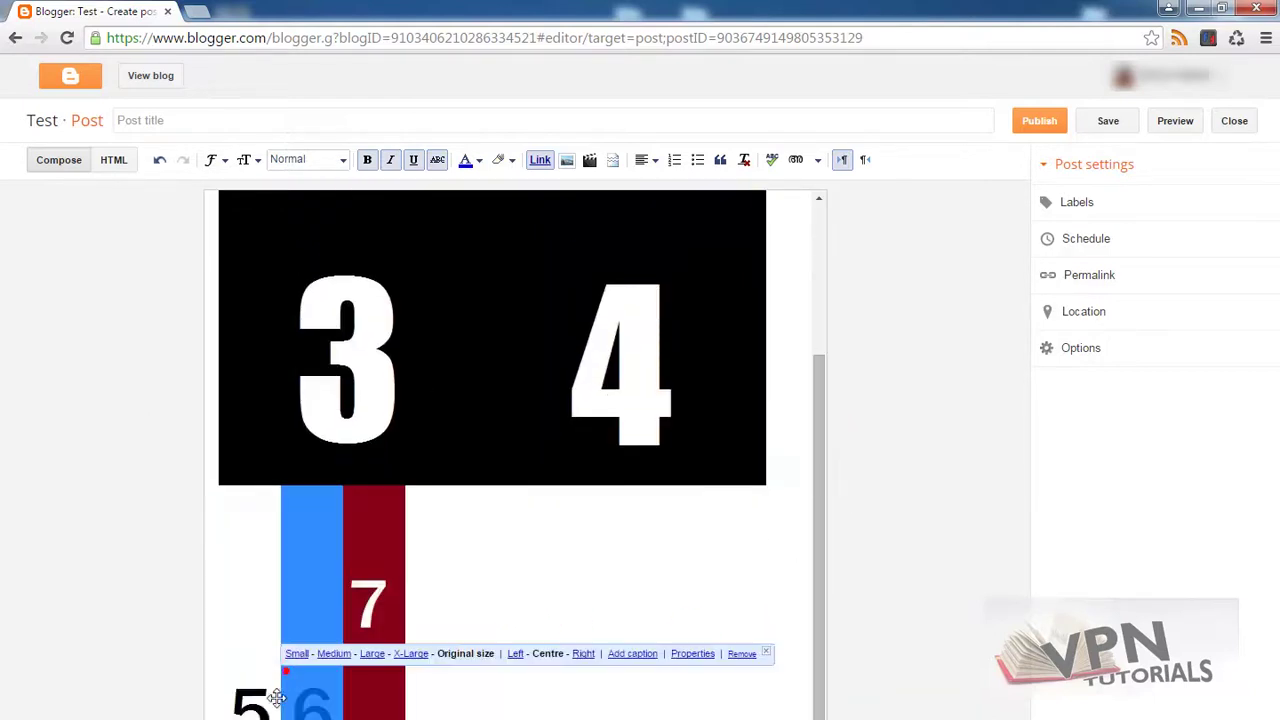
mouse_move(258, 450)
left_mouse_down()
mouse_move(253, 424)
mouse_move(246, 646)
left_mouse_up()
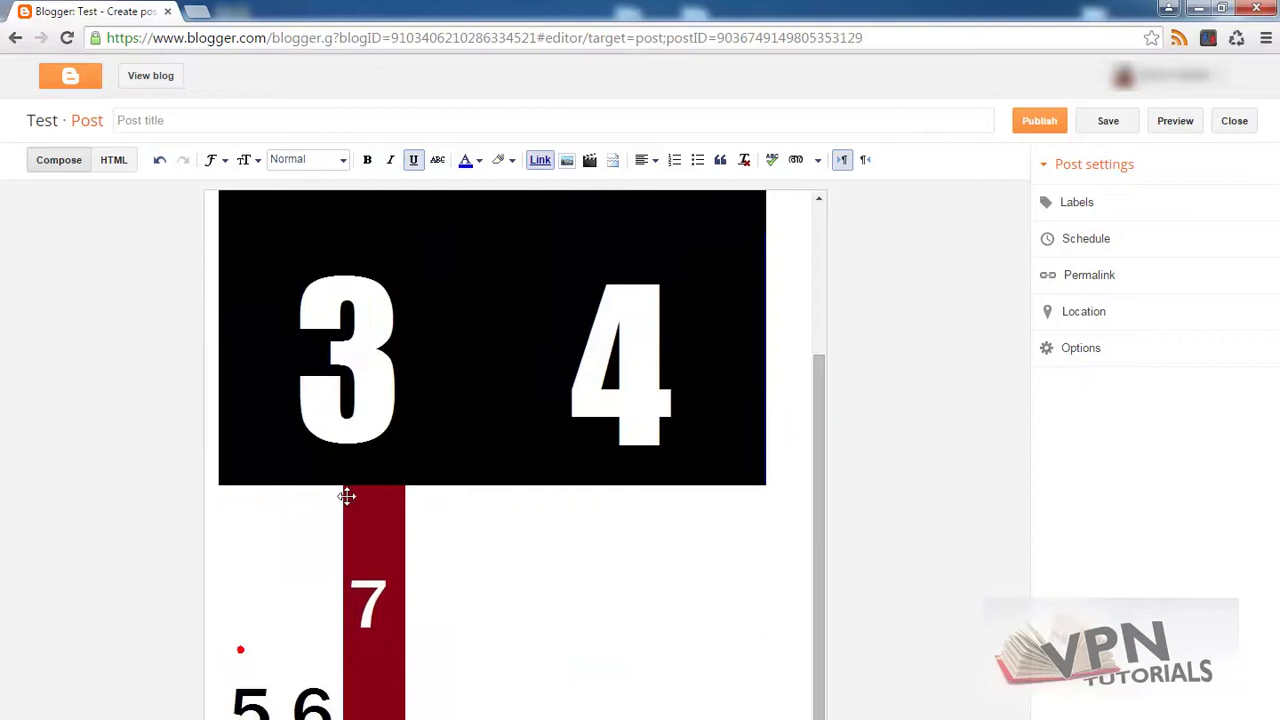
scroll(474, 492, "up", 3)
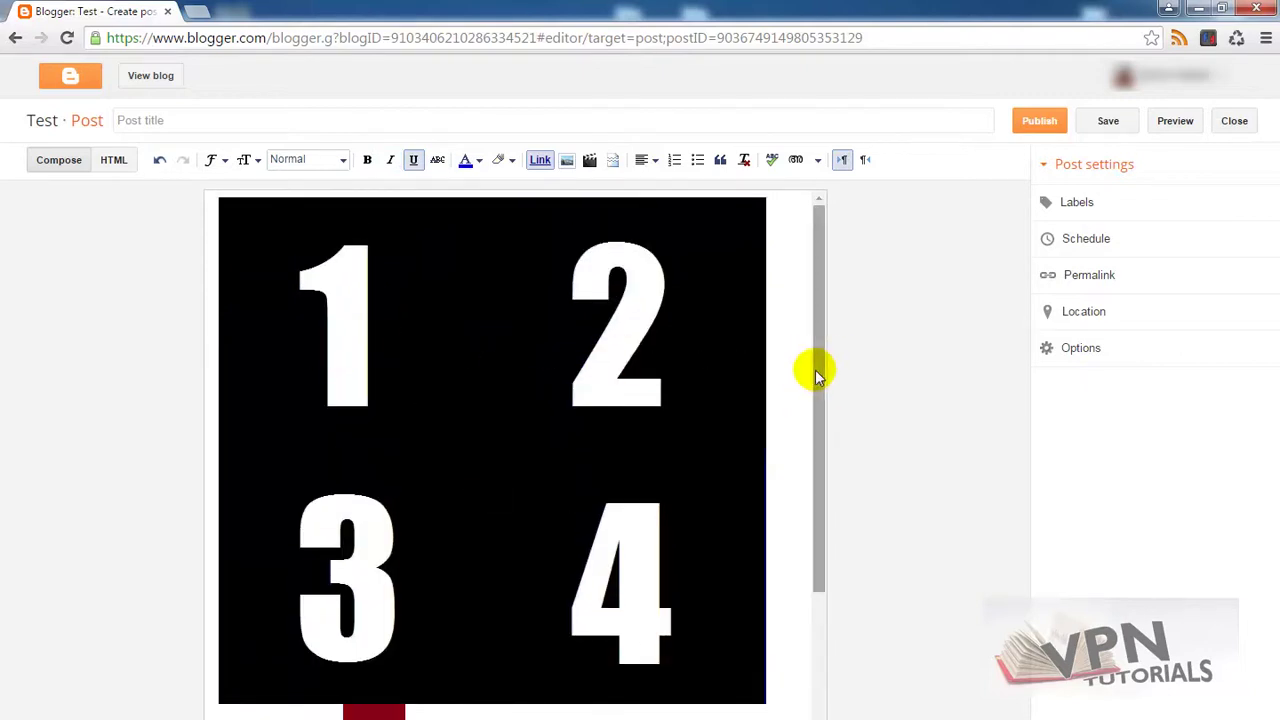
left_click_drag(817, 371, 851, 643)
Step: Select images 3 and 7, scroll the post, and show its raw HTML source
left_click(396, 380)
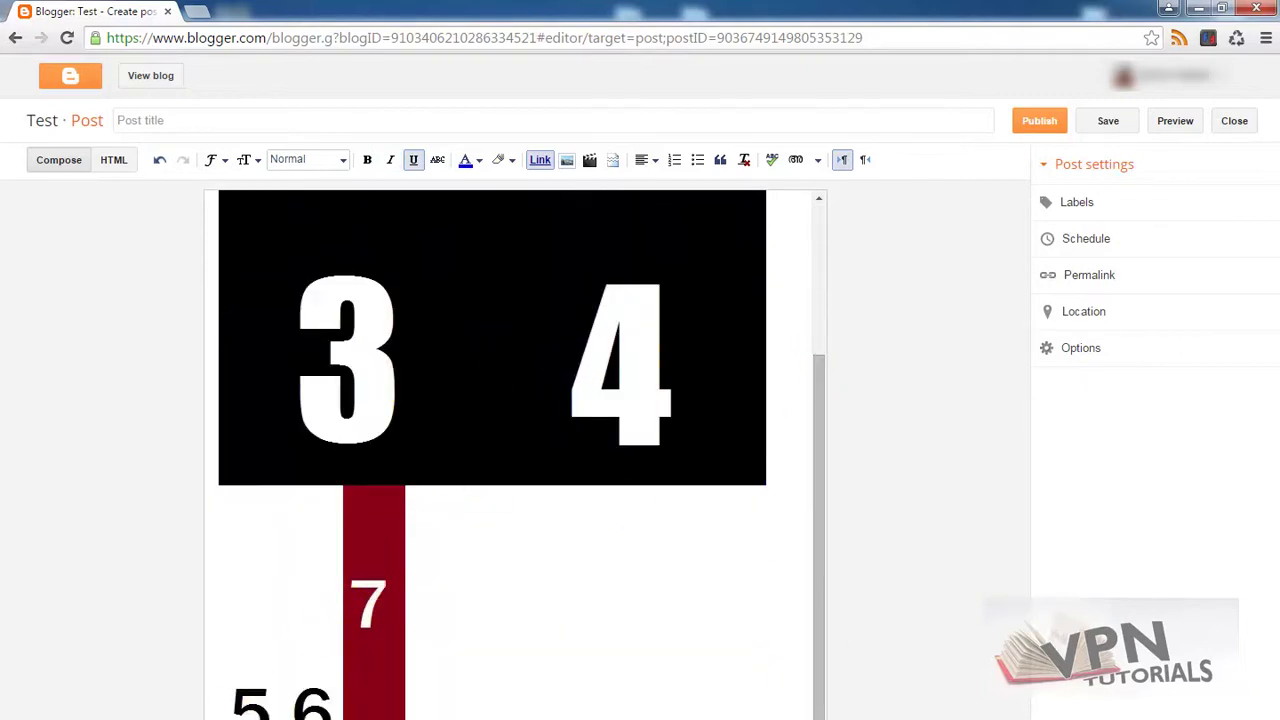
left_click(366, 700)
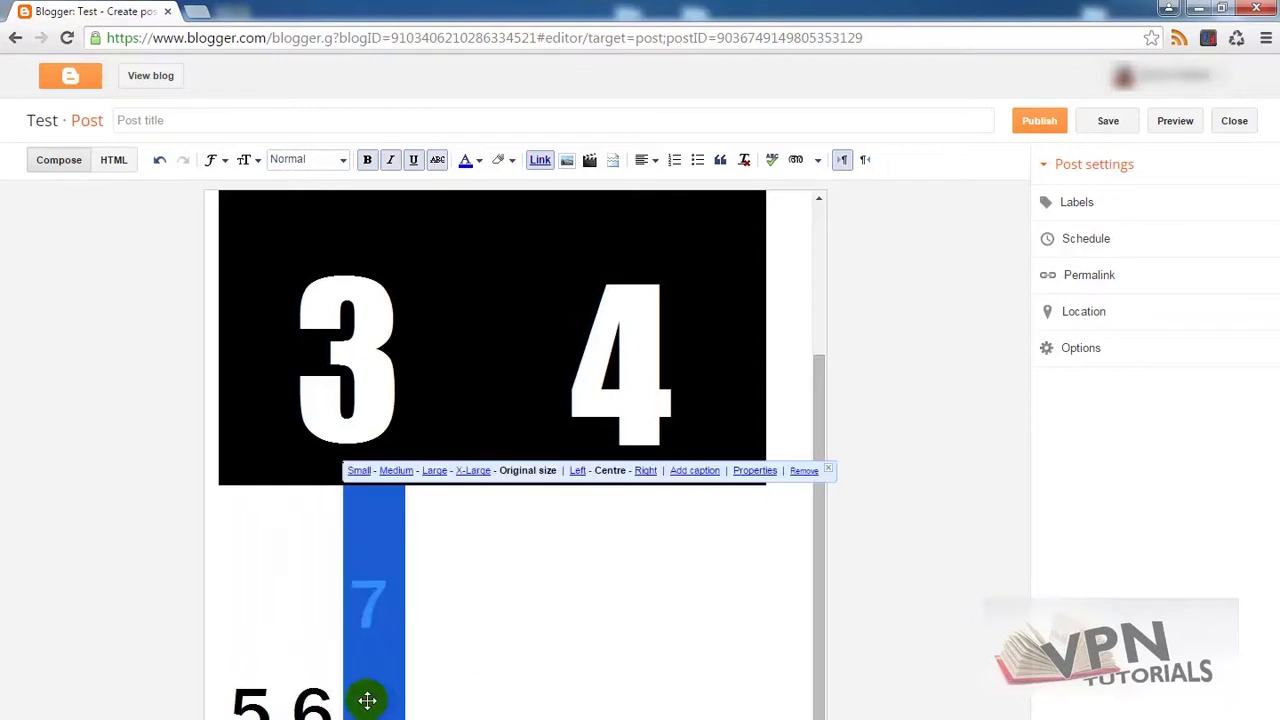
left_click(466, 670)
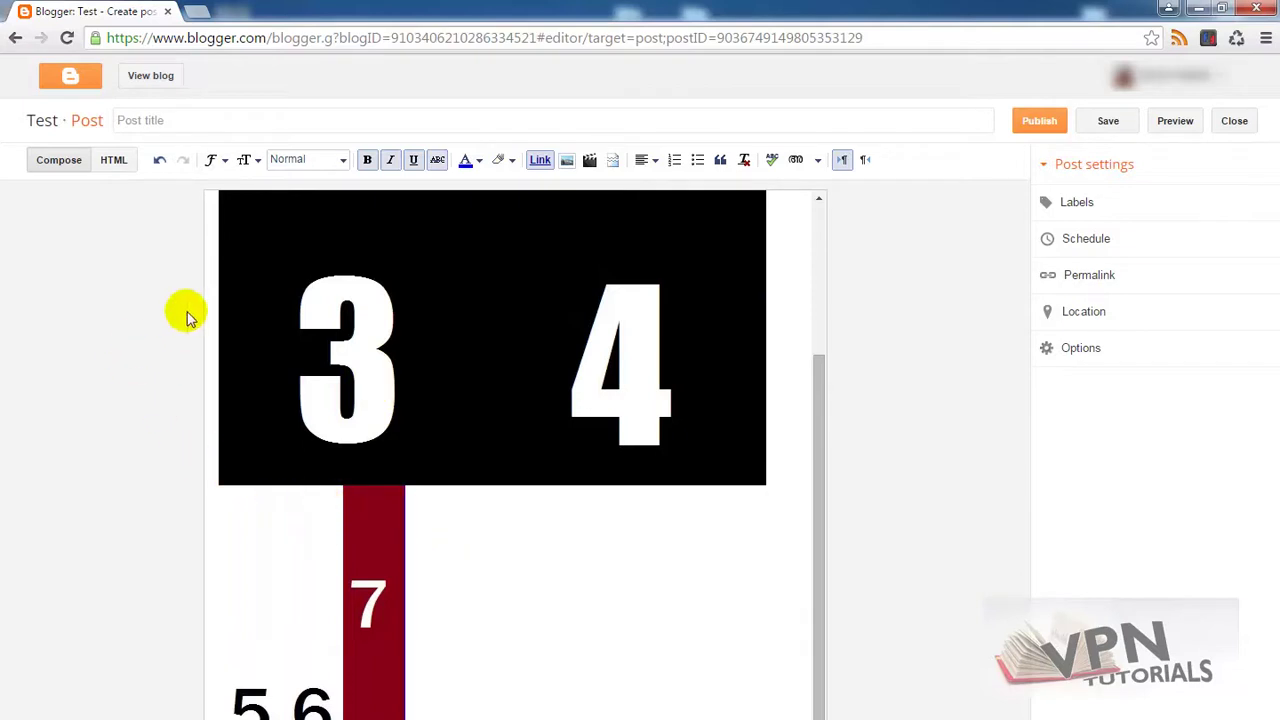
scroll(449, 666, "up", 3)
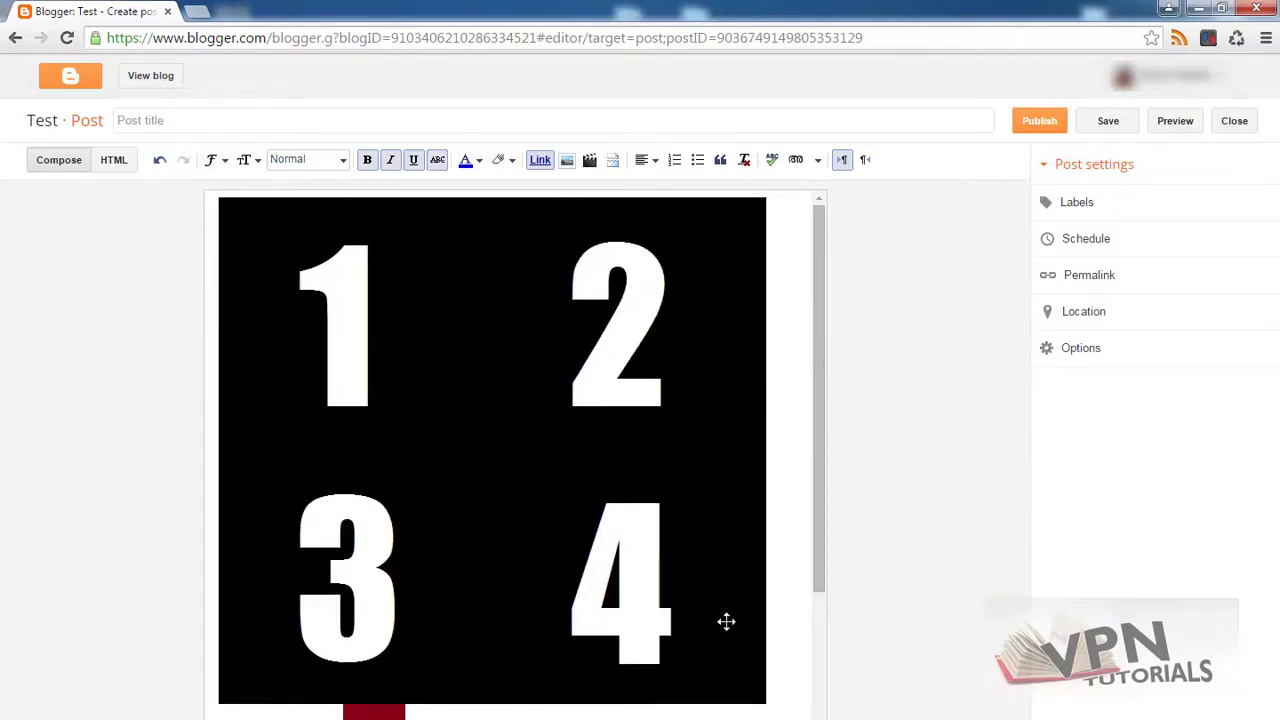
scroll(457, 386, "down", 3)
scroll(420, 363, "up", 3)
scroll(517, 417, "down", 3)
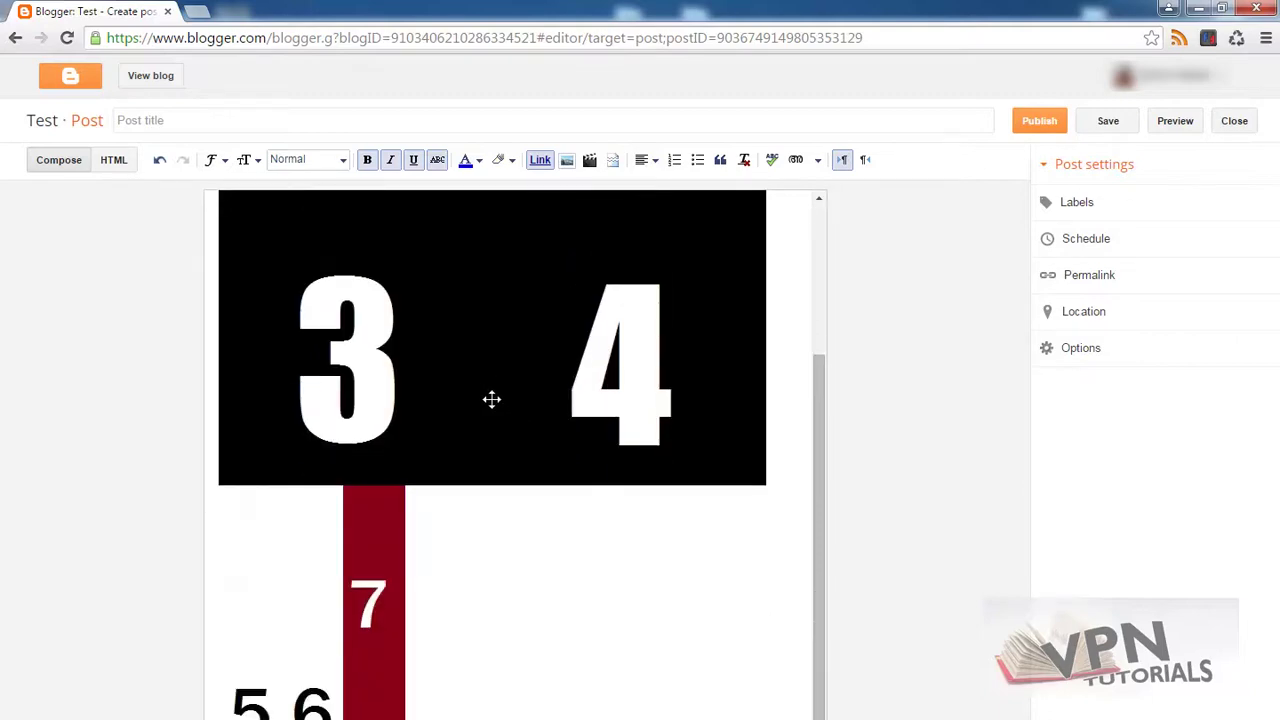
left_click(113, 160)
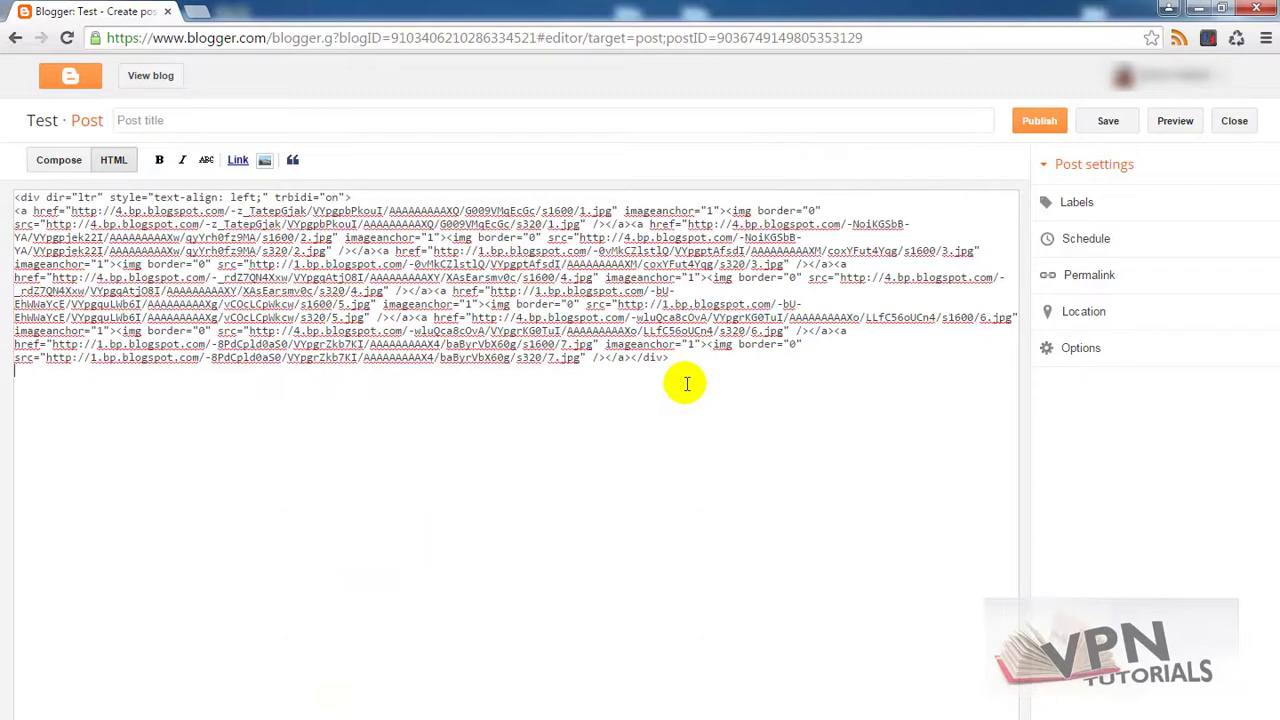
Step: Bring up the Notepad table template and highlight its table tag, first row and a cell
left_click(260, 717)
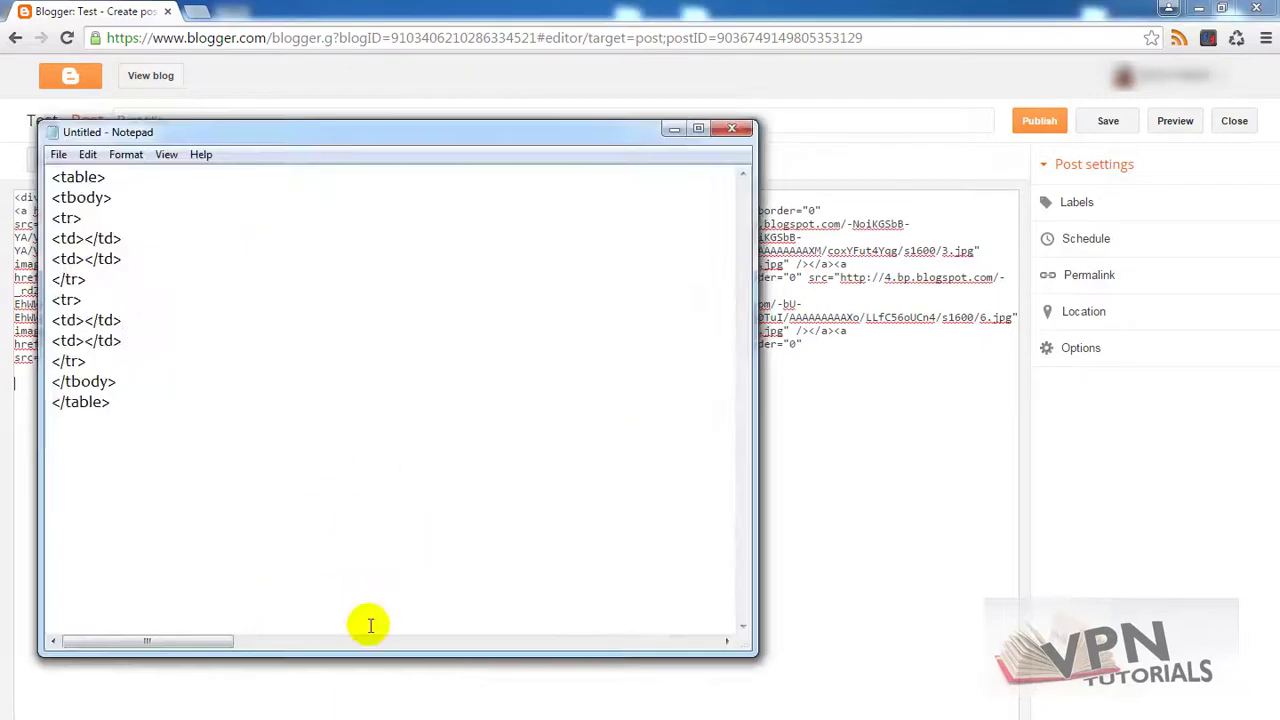
left_click_drag(55, 176, 208, 477)
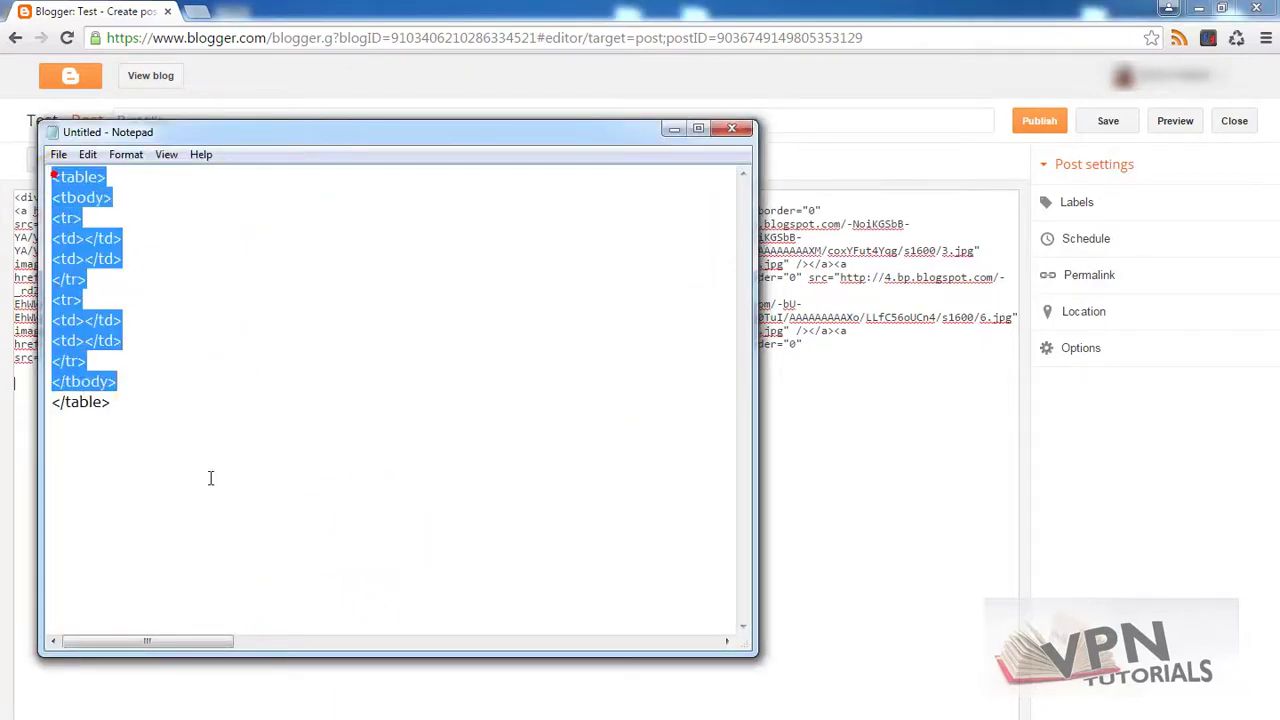
left_click(202, 499)
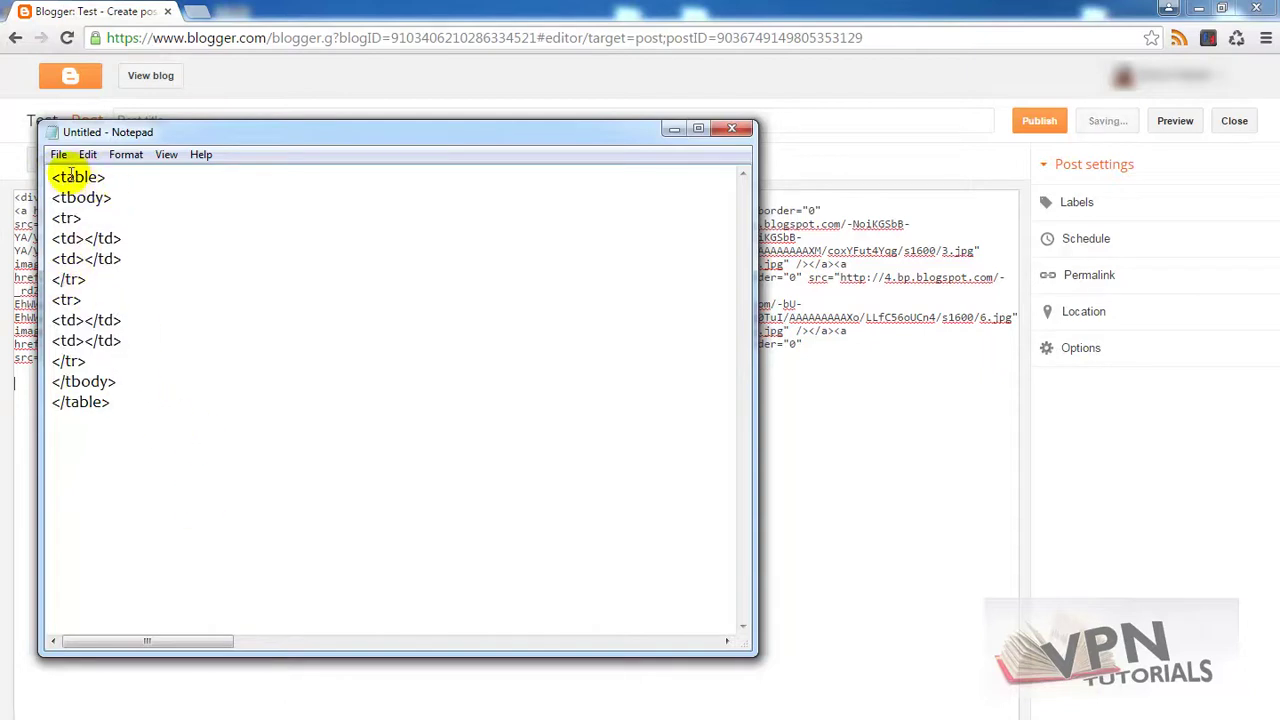
left_click_drag(51, 177, 97, 178)
left_click(166, 186)
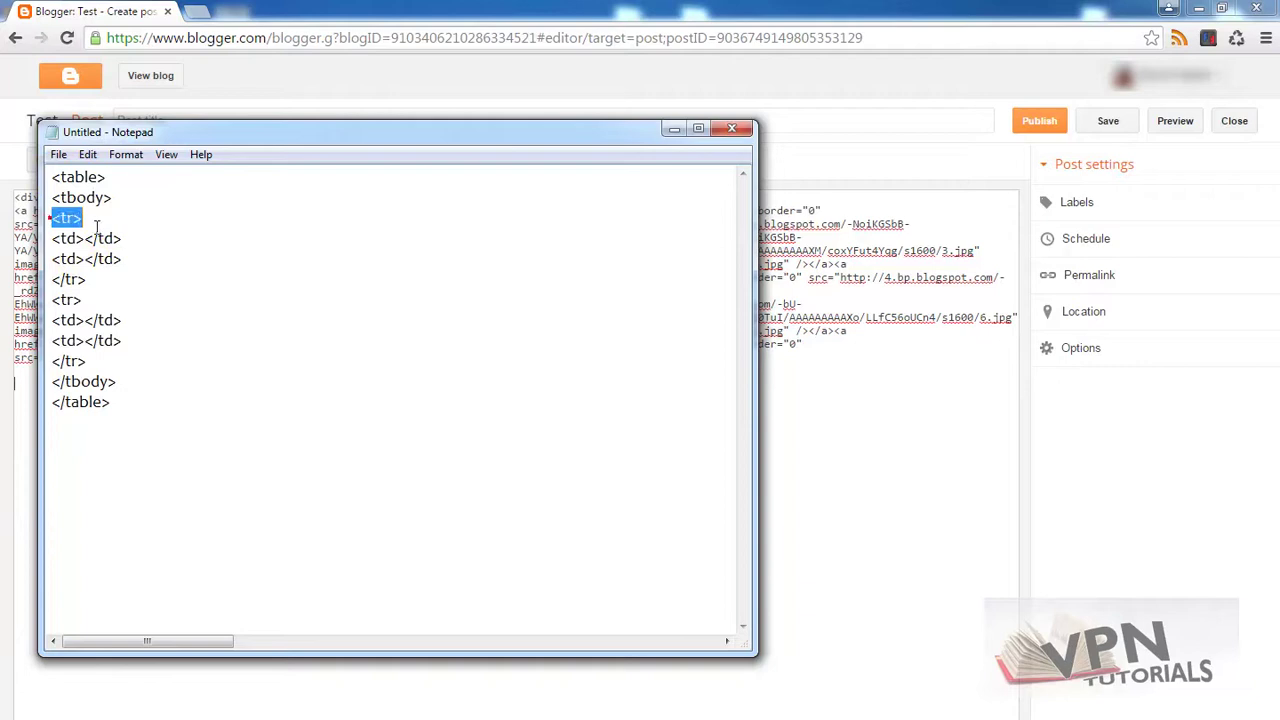
left_click_drag(94, 280, 35, 218)
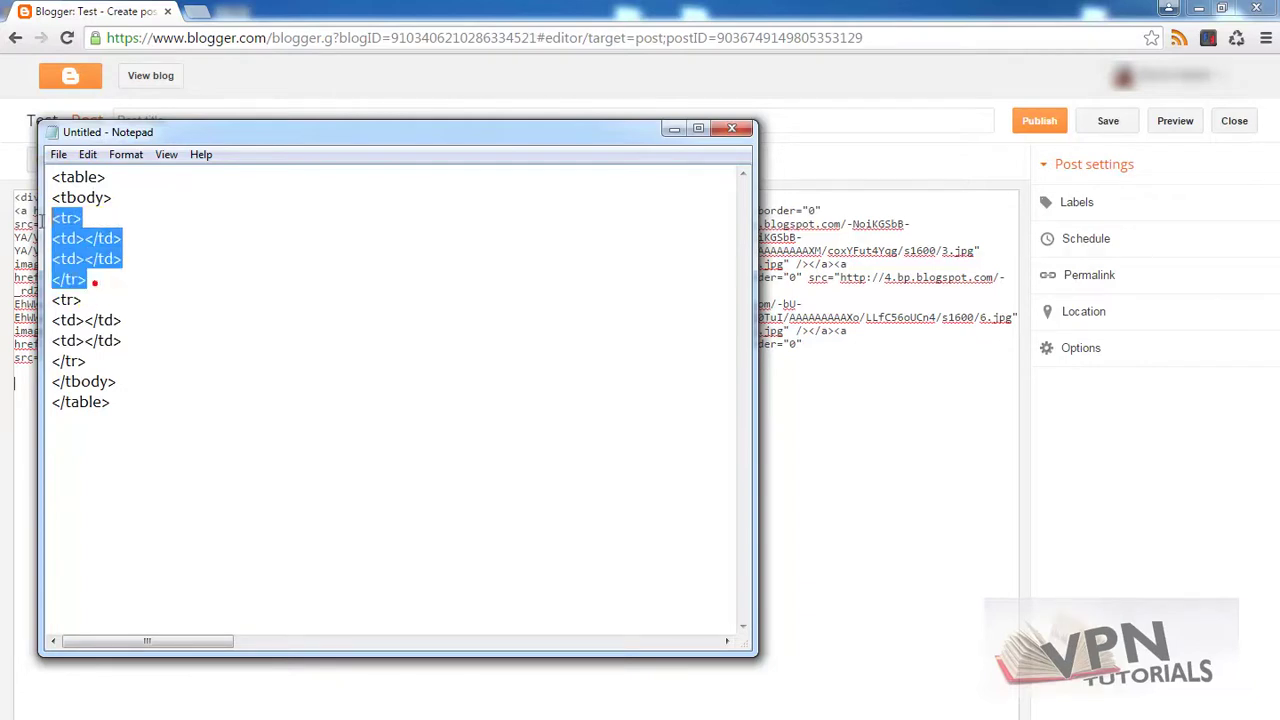
left_click(76, 240)
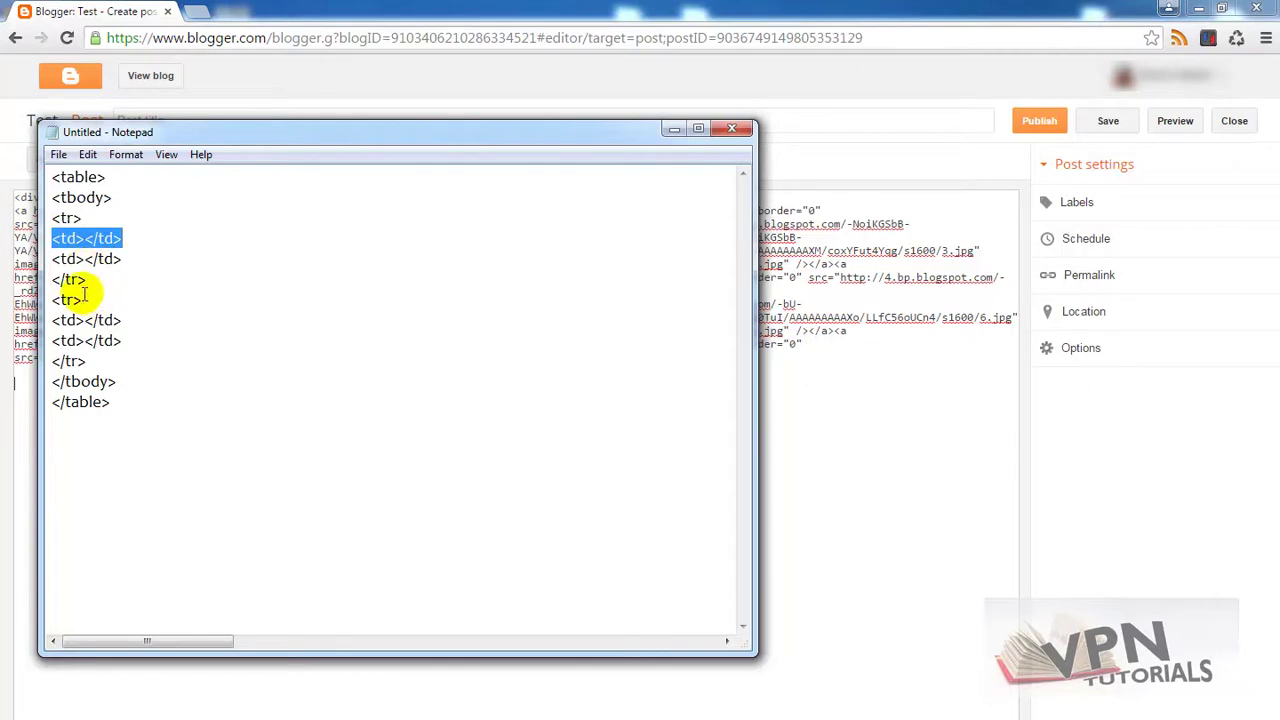
left_click_drag(86, 278, 63, 229)
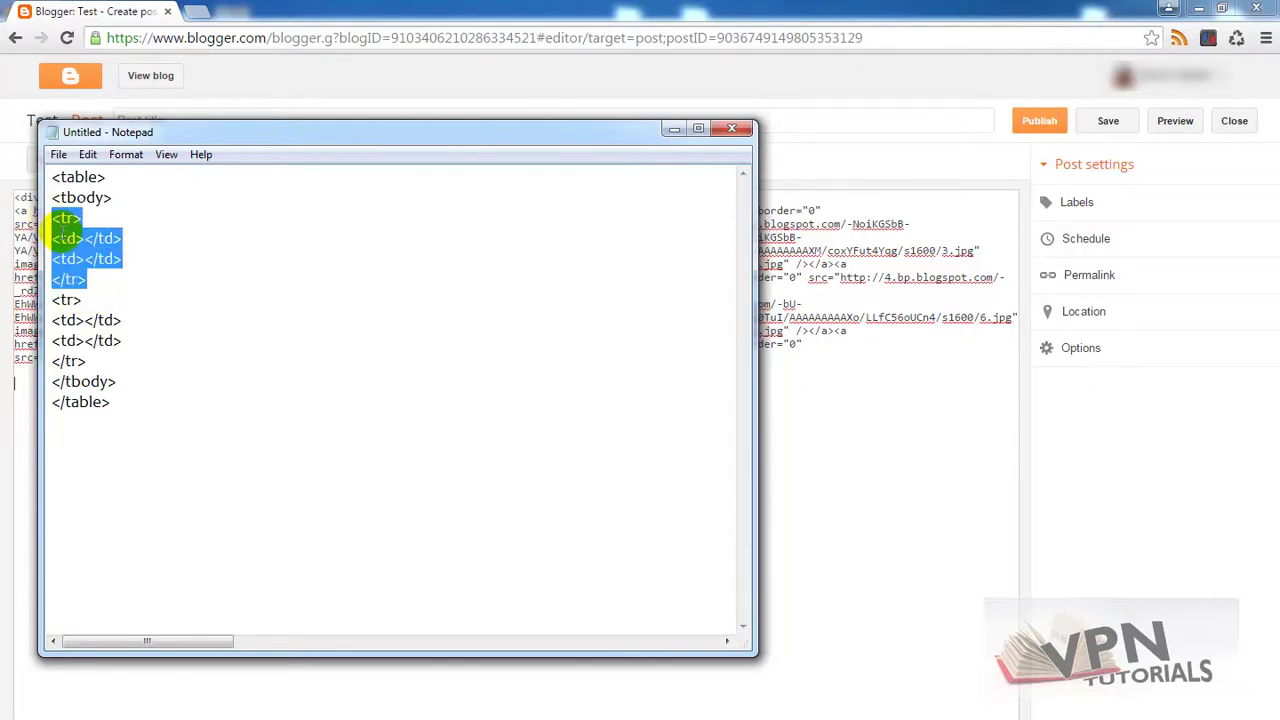
left_click(90, 258)
Step: Highlight the second row, then select and copy the entire table code
left_click(55, 308)
left_click_drag(52, 299, 134, 361)
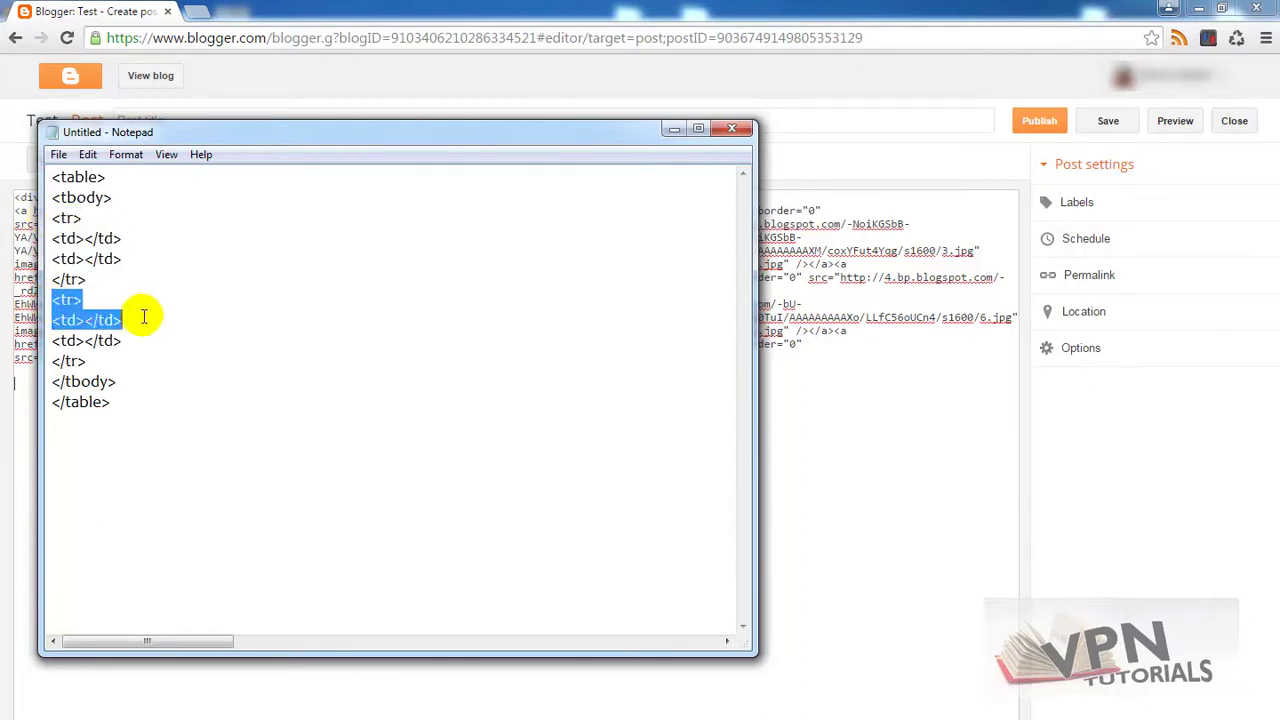
left_click(133, 360)
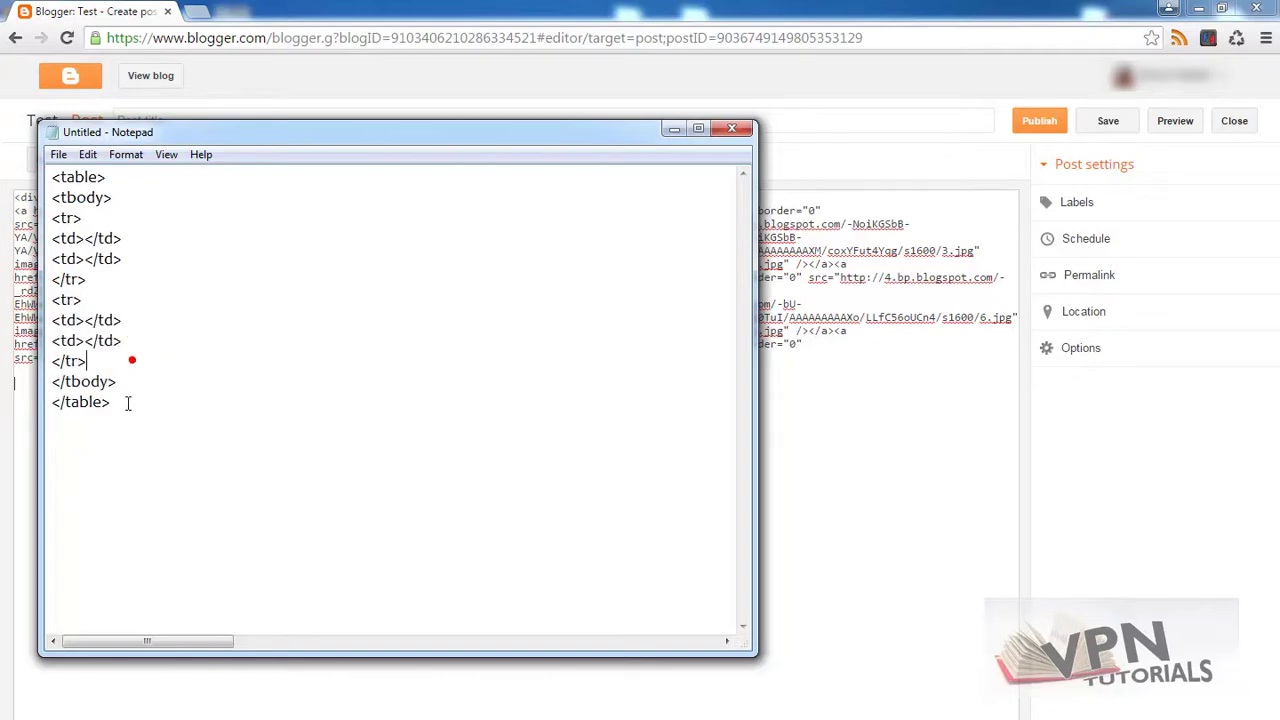
key("ctrl+a")
right_click(74, 230)
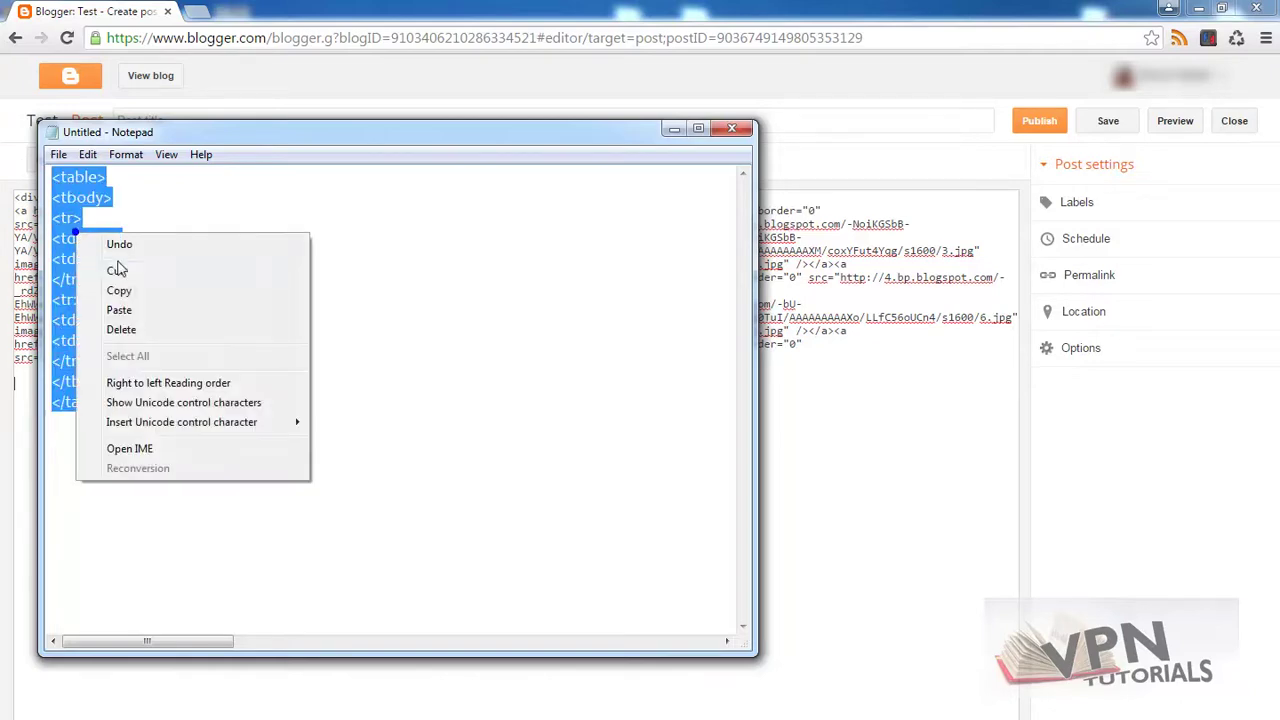
left_click(128, 288)
Step: Paste the copied table code into Blogger's HTML source below the image code
left_click(672, 129)
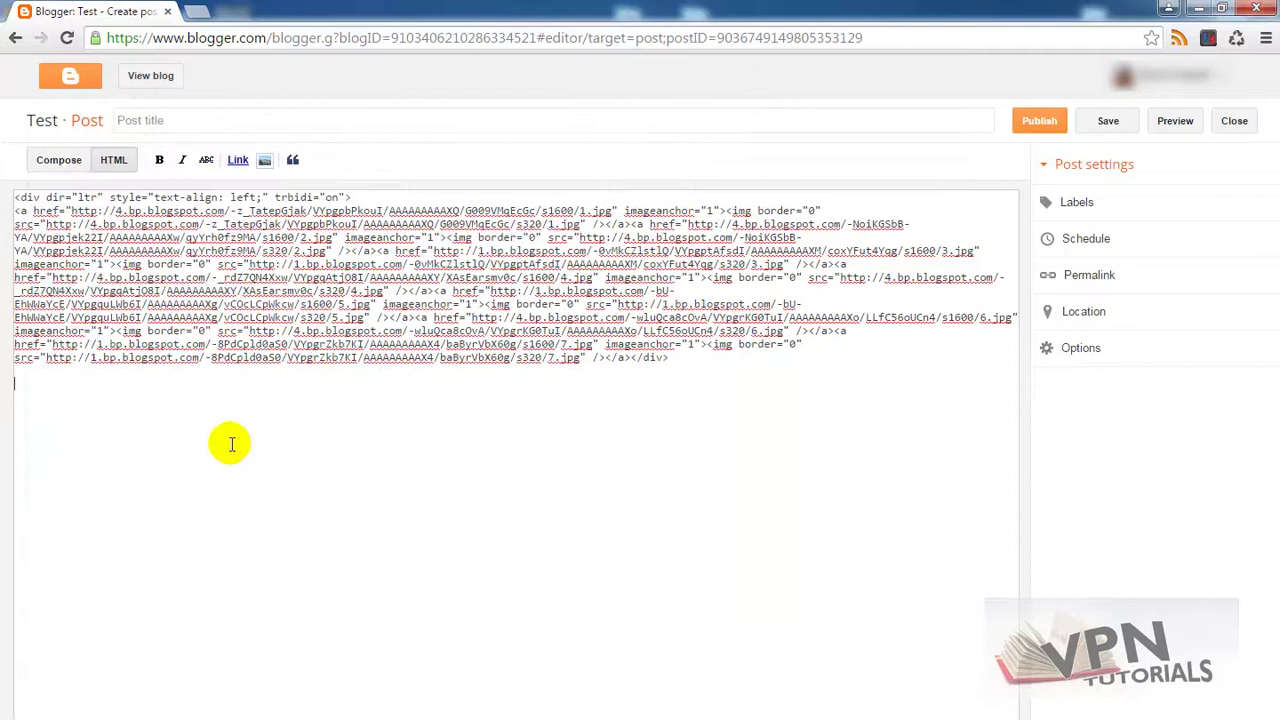
right_click(198, 442)
left_click(250, 547)
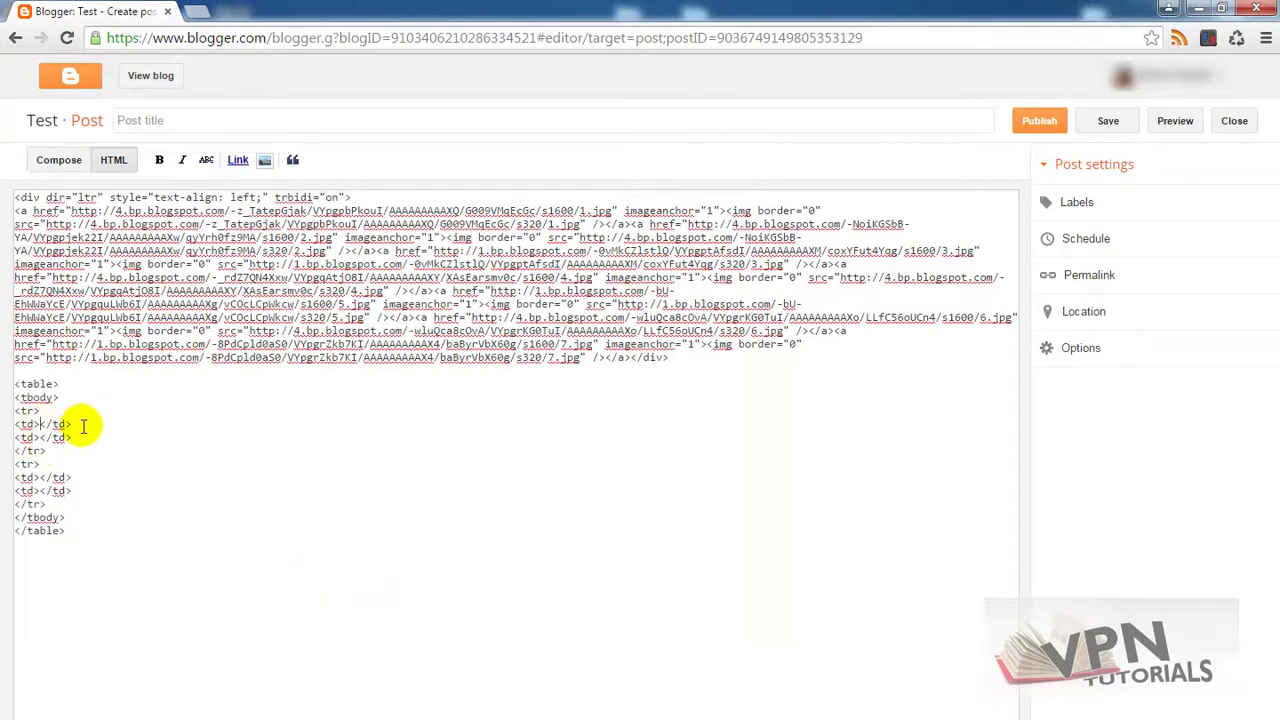
left_click_drag(14, 424, 80, 424)
left_click(150, 447)
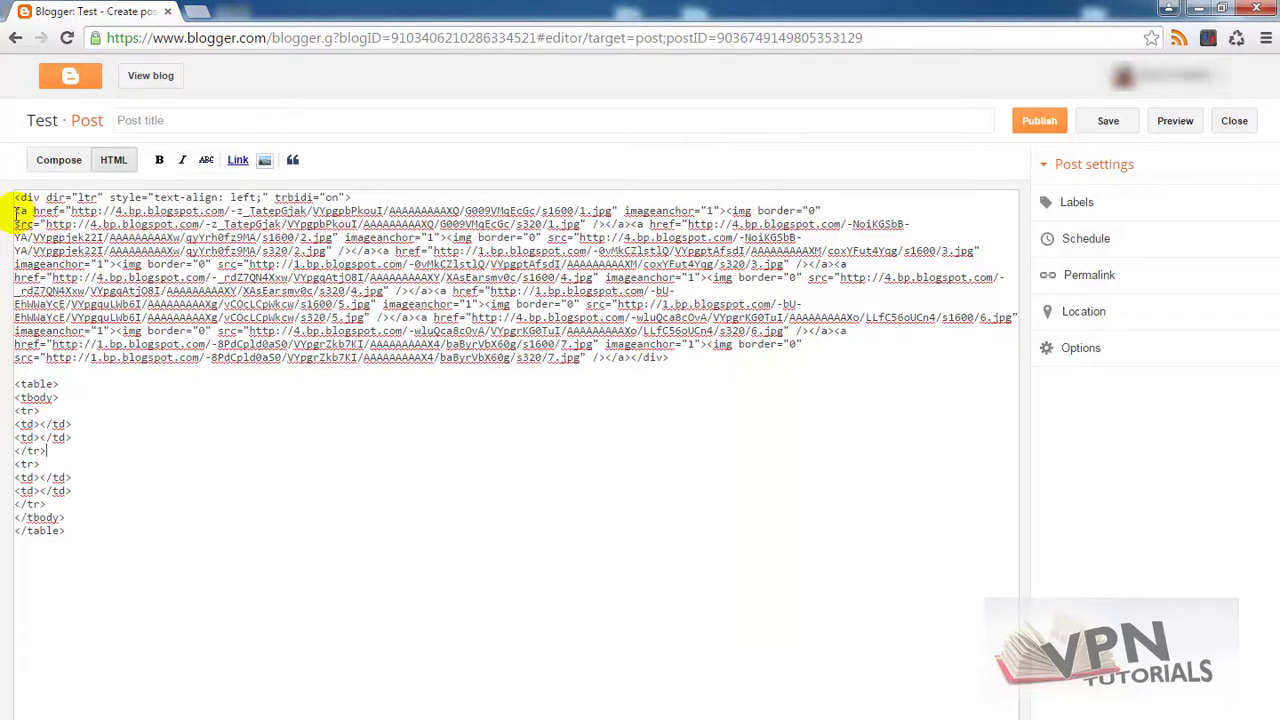
Step: Move image 1's link code into the first table cell
left_click_drag(14, 211, 623, 209)
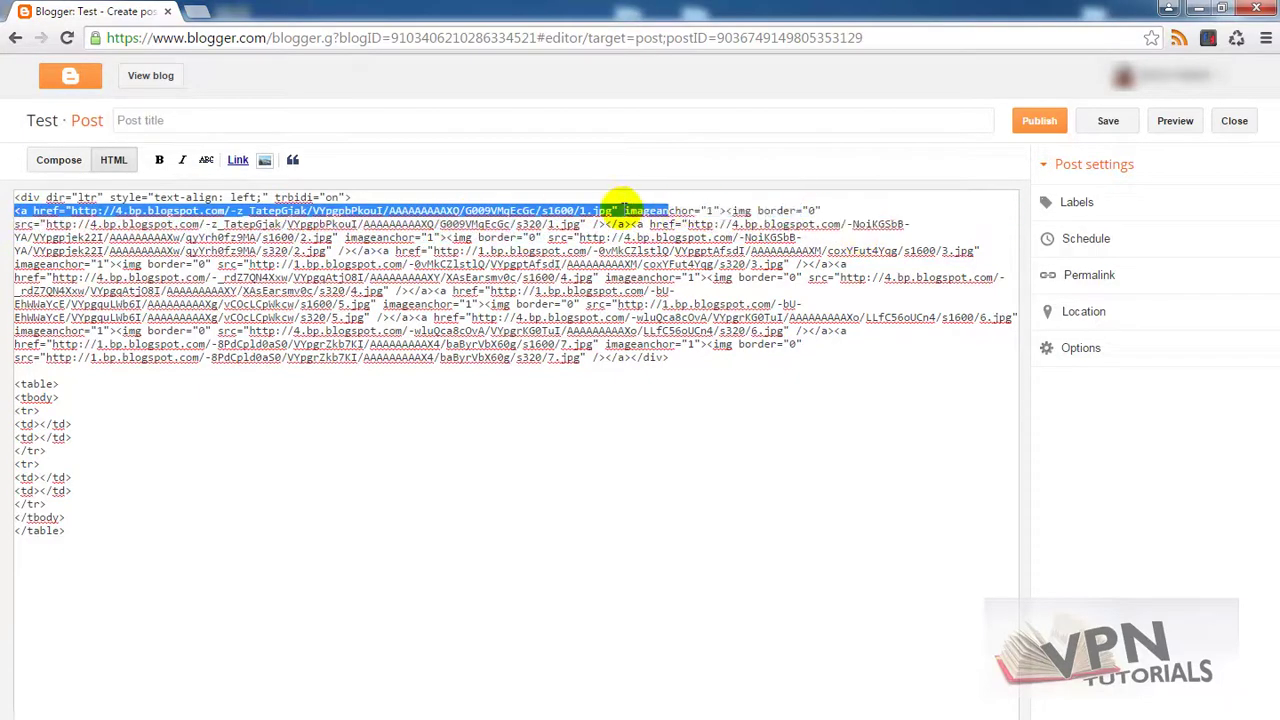
left_click_drag(623, 209, 636, 222)
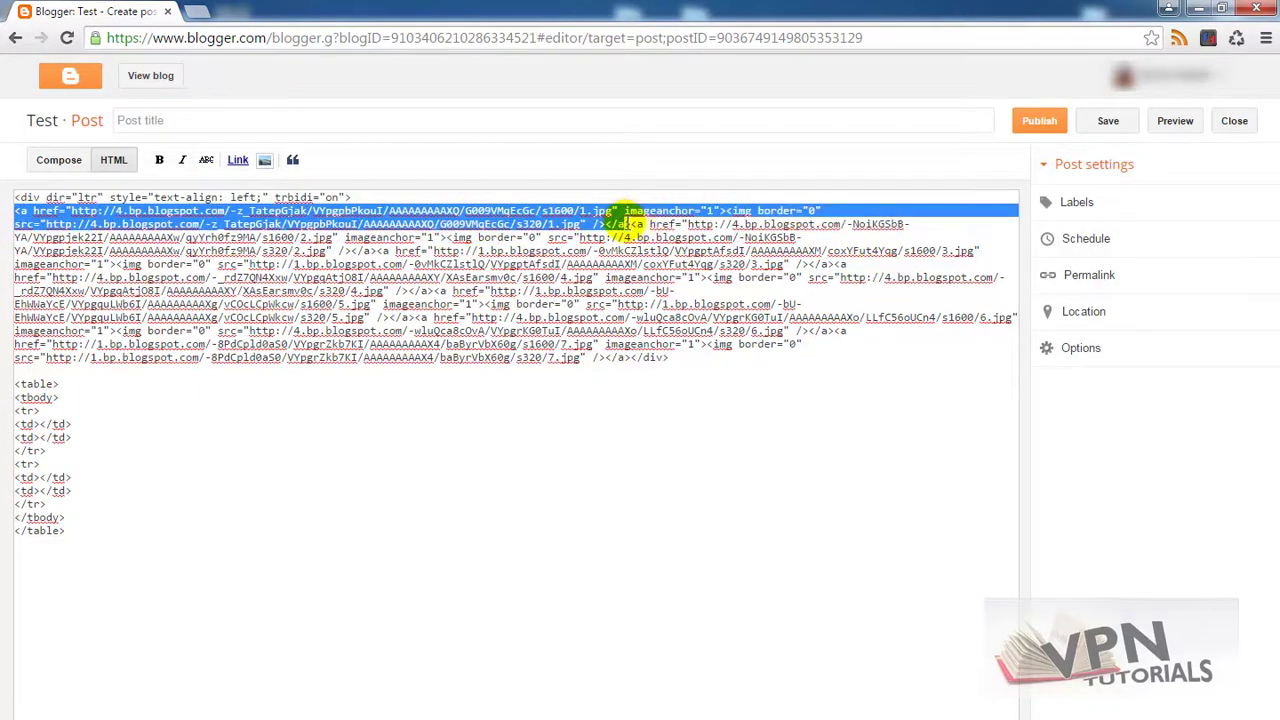
right_click(620, 218)
left_click(678, 277)
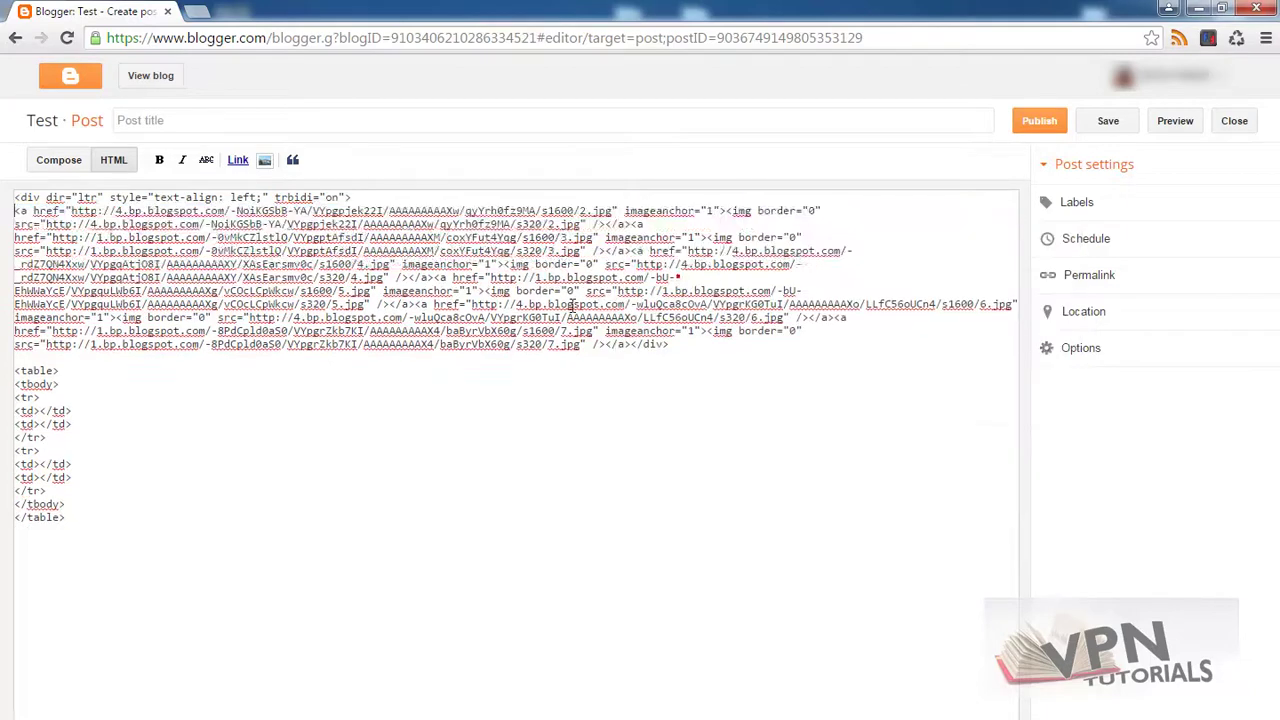
right_click(40, 411)
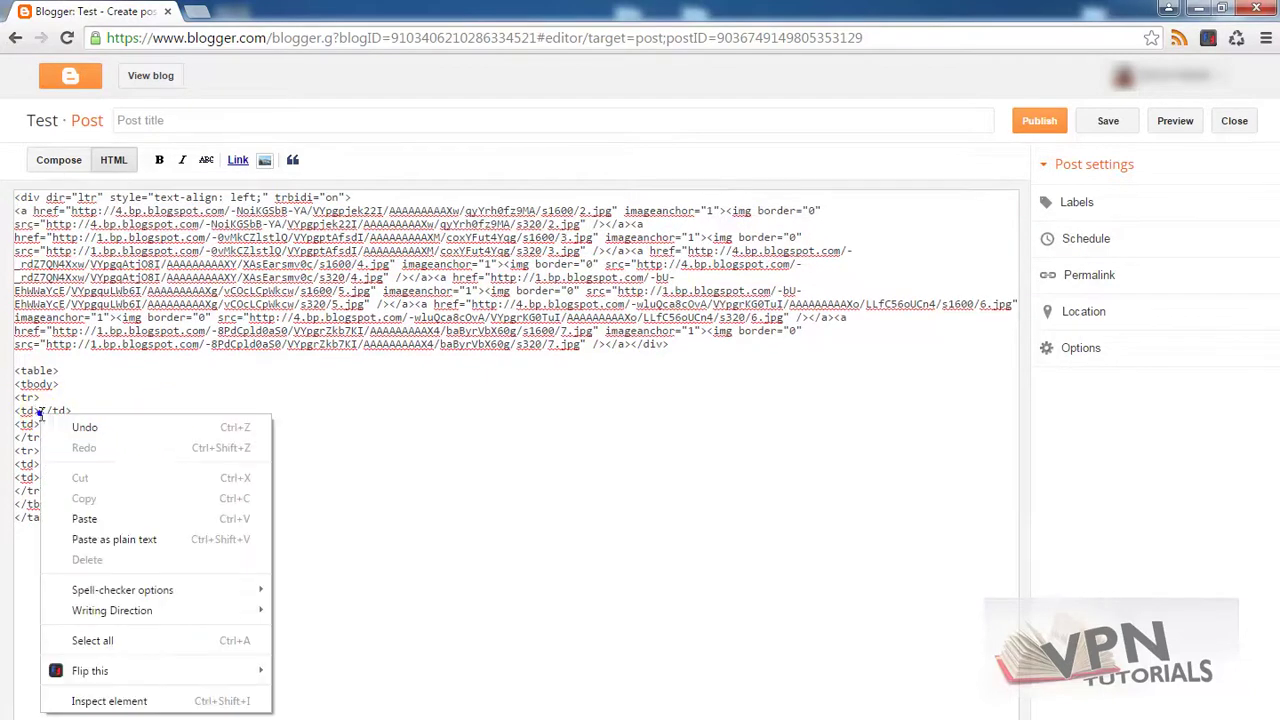
left_click(132, 514)
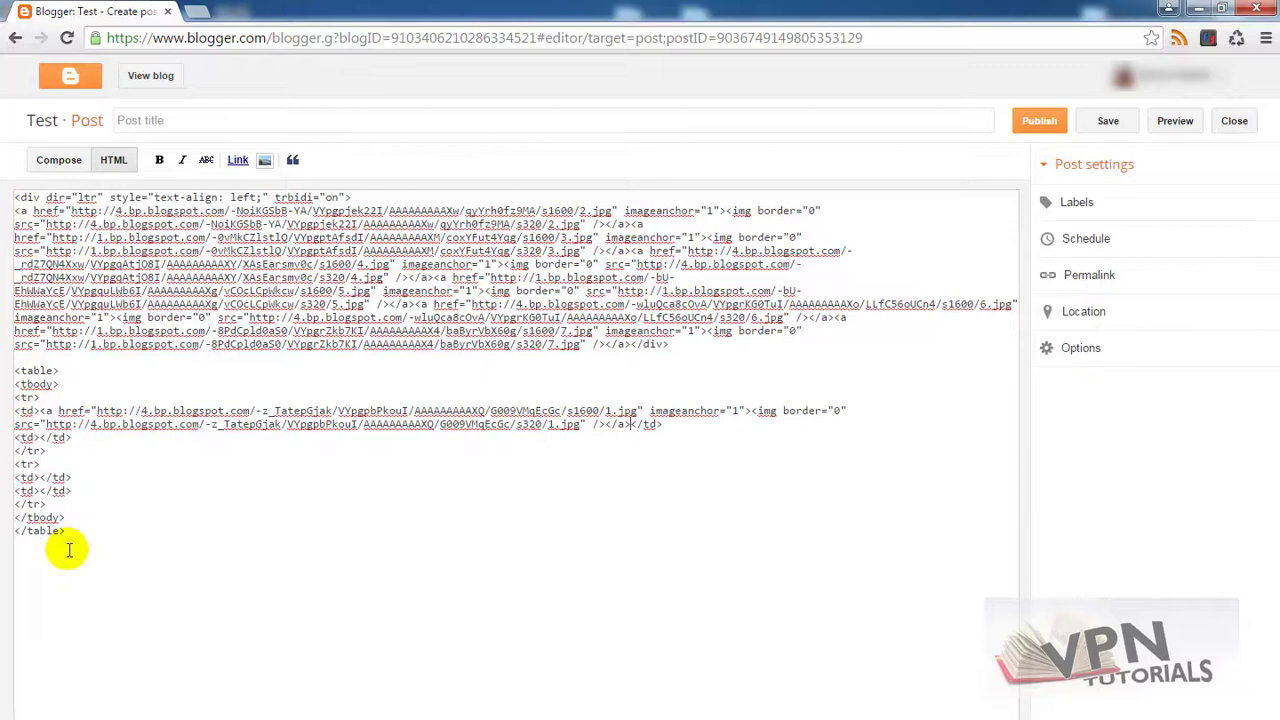
Step: Move image 2's link code into the second cell of the first row
mouse_move(80, 215)
left_mouse_down()
mouse_move(551, 208)
mouse_move(640, 226)
left_mouse_up()
right_click(566, 214)
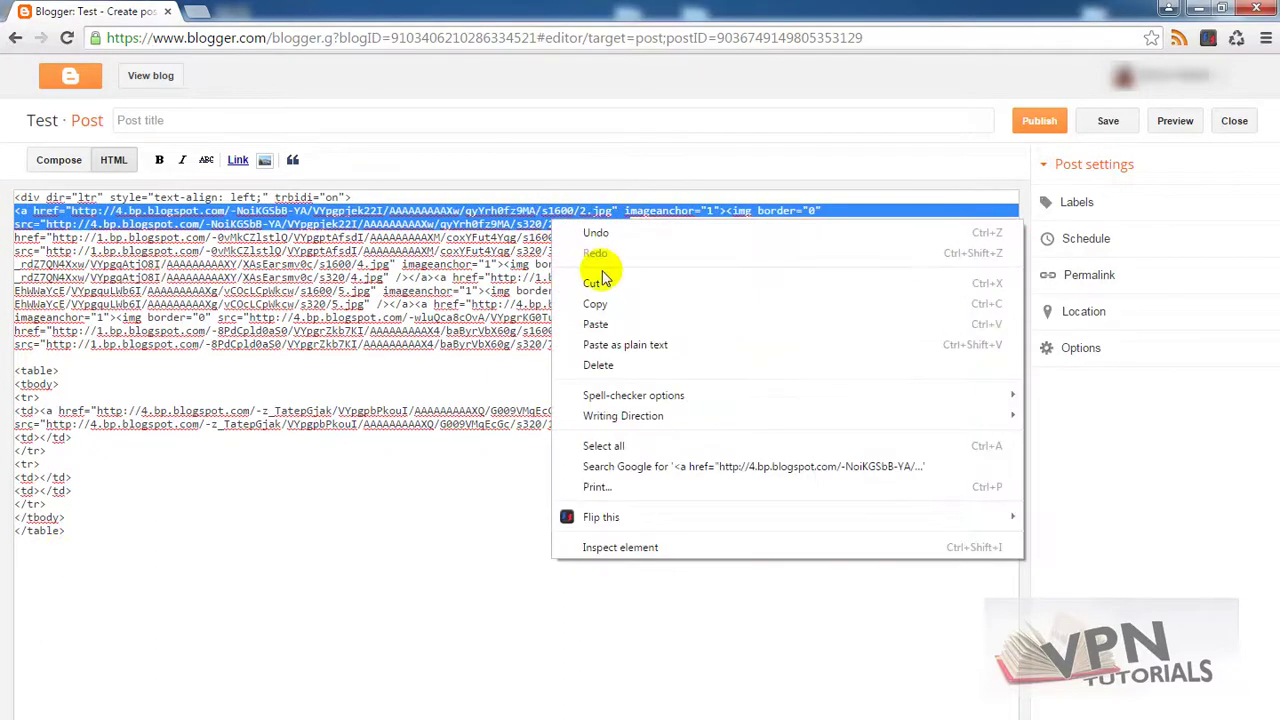
left_click(598, 267)
right_click(38, 410)
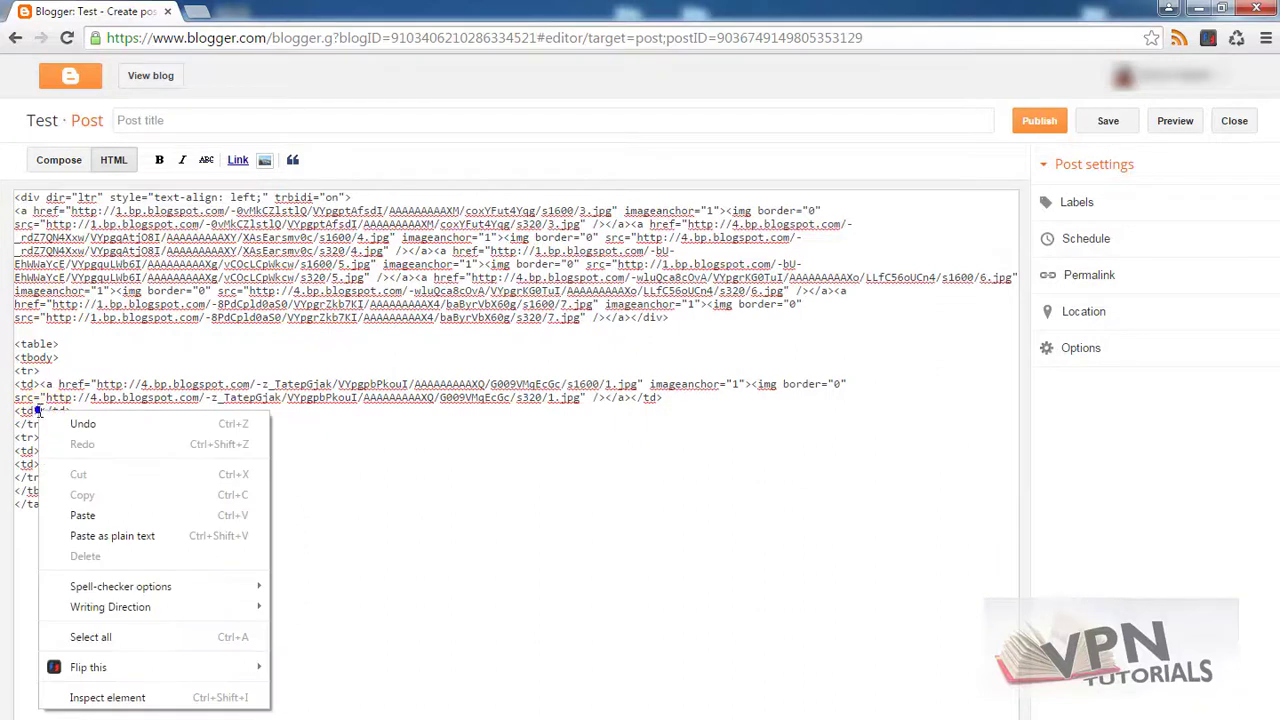
left_click(100, 511)
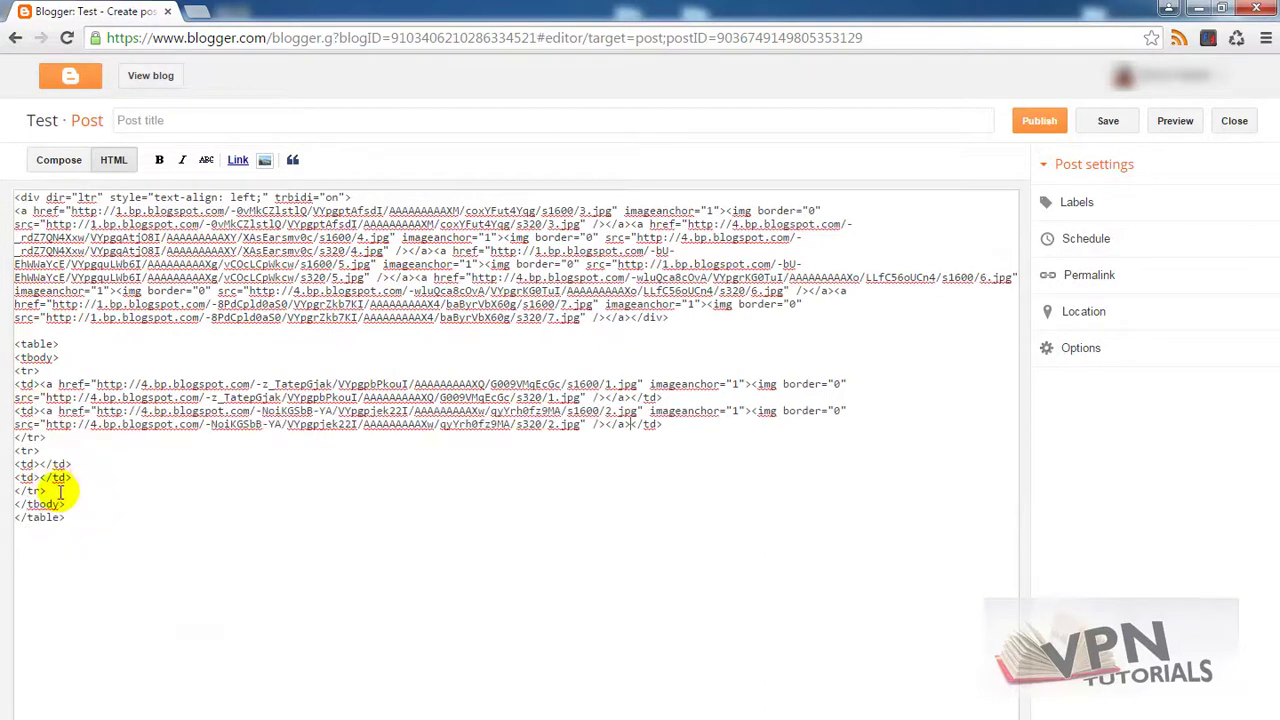
left_click(83, 476)
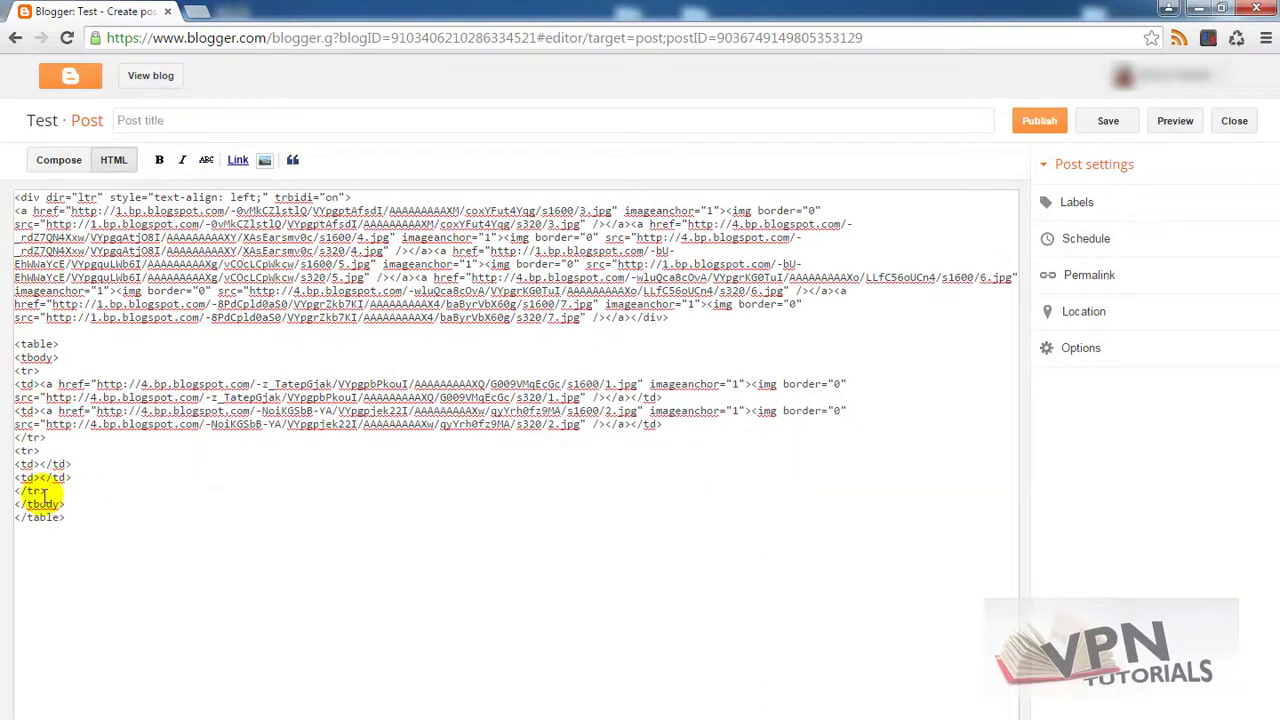
Step: Copy the empty <tr> row code and paste two copies before </tbody>
left_click_drag(46, 491, 3, 438)
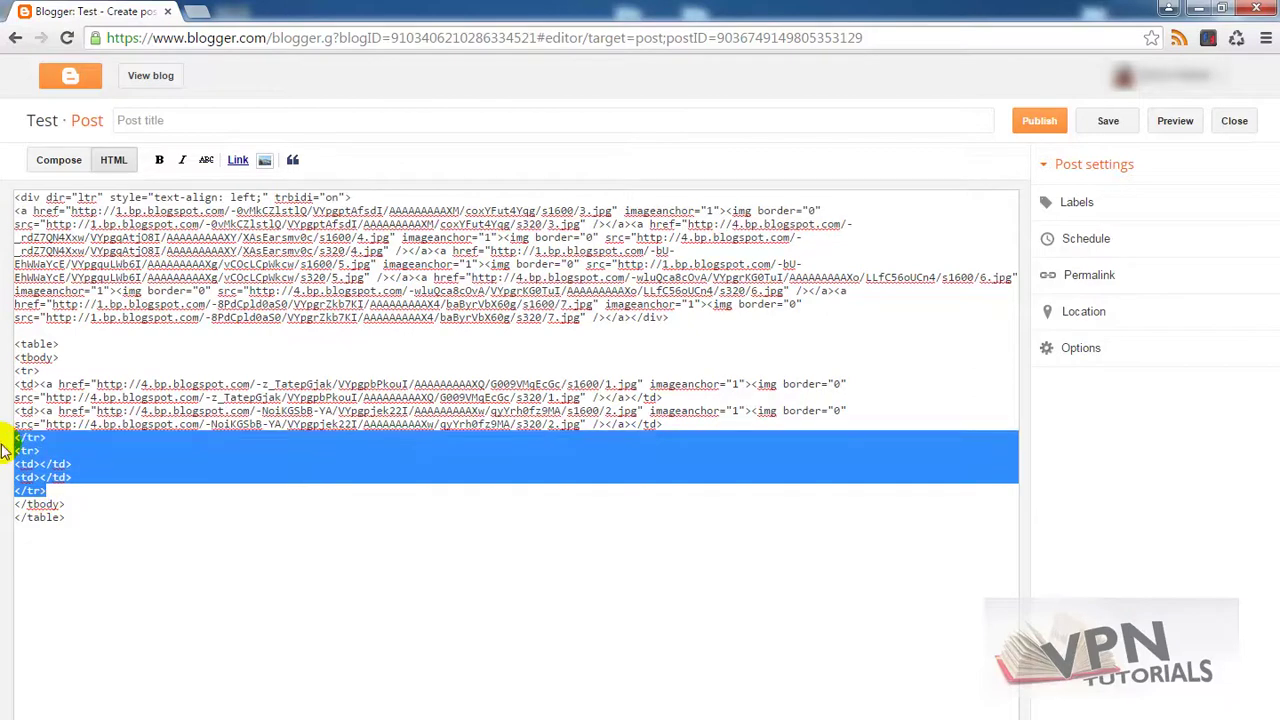
right_click(34, 466)
left_click(45, 495)
mouse_move(46, 491)
left_mouse_down()
mouse_move(20, 478)
mouse_move(5, 444)
left_mouse_up()
right_click(25, 465)
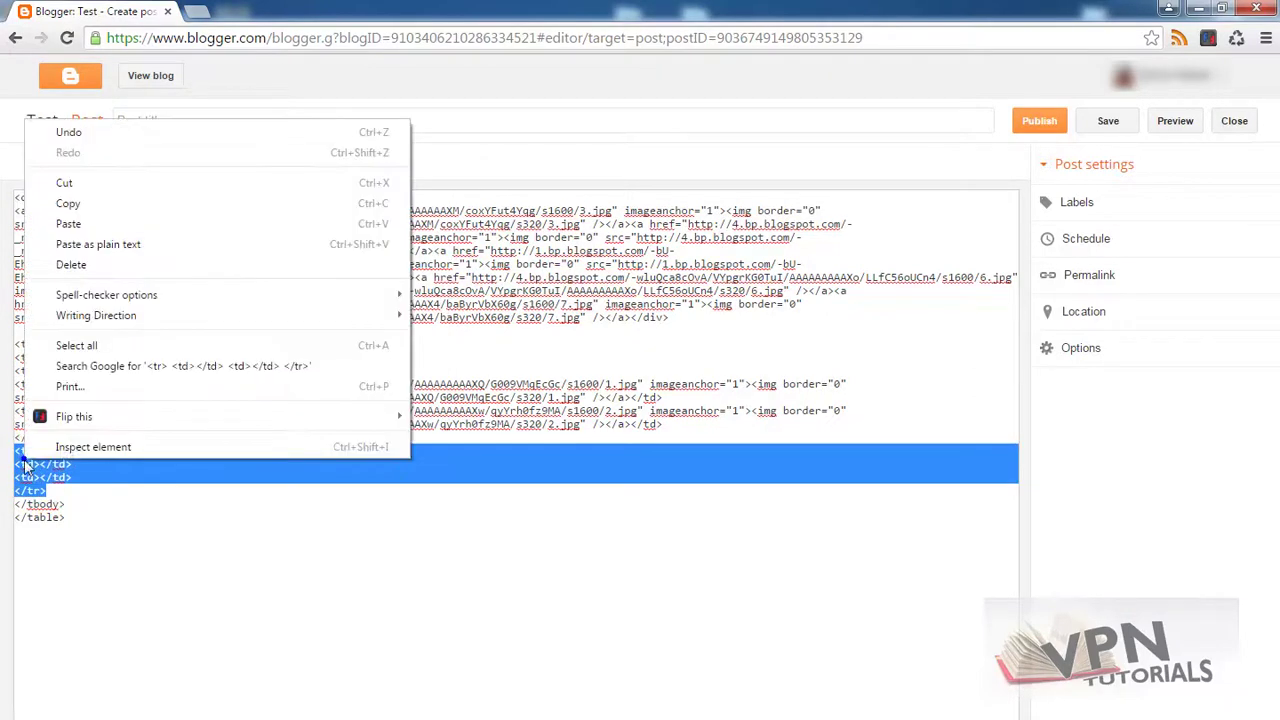
left_click(64, 203)
left_click(68, 491)
right_click(48, 516)
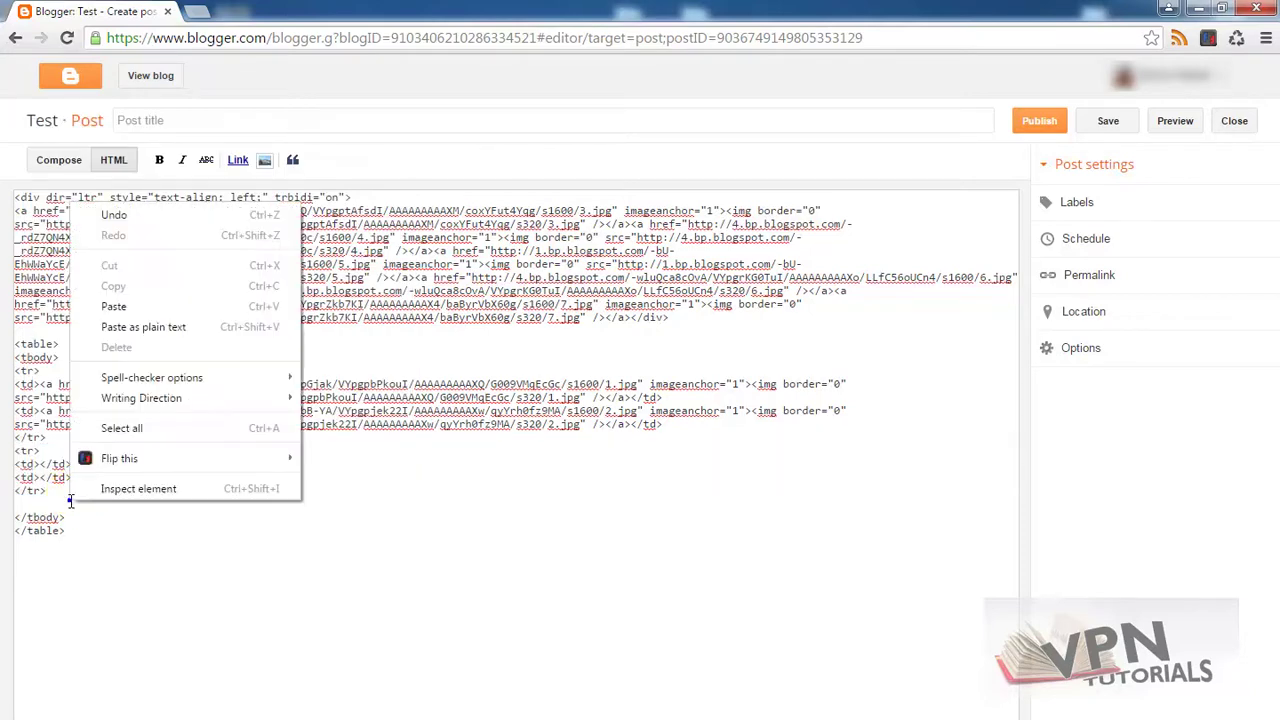
left_click(86, 322)
key("Return")
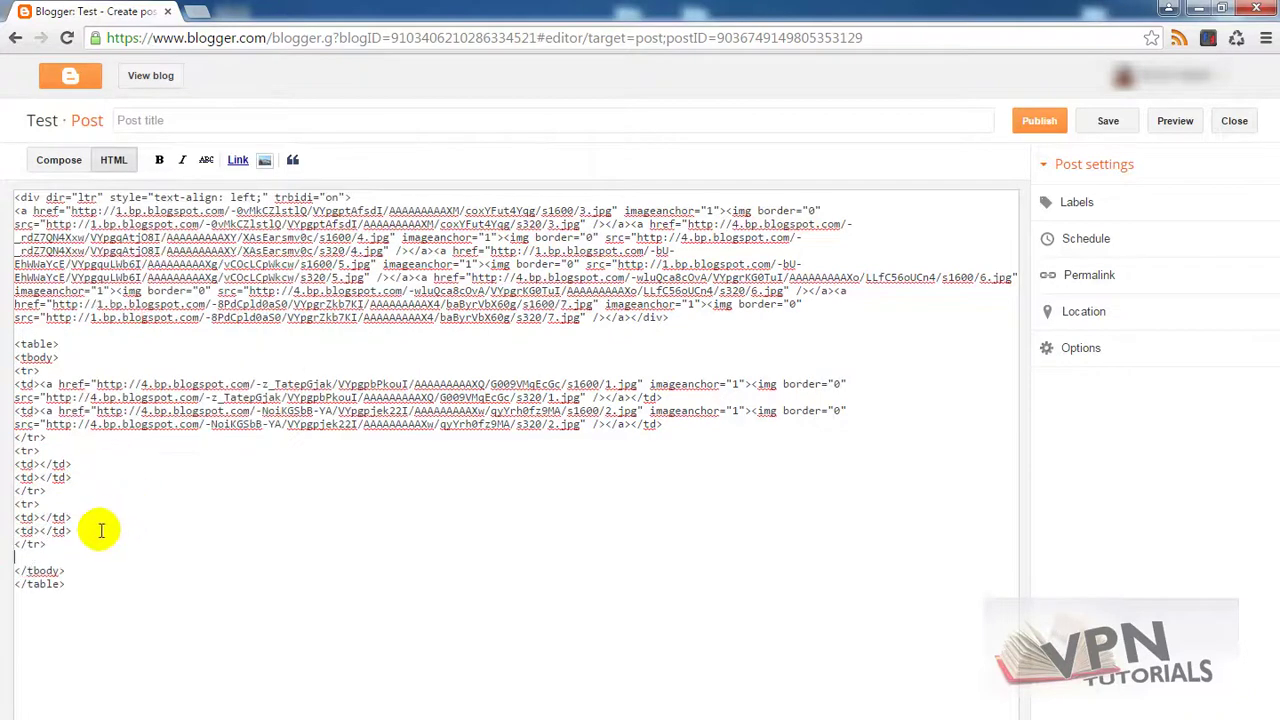
right_click(79, 555)
left_click(140, 359)
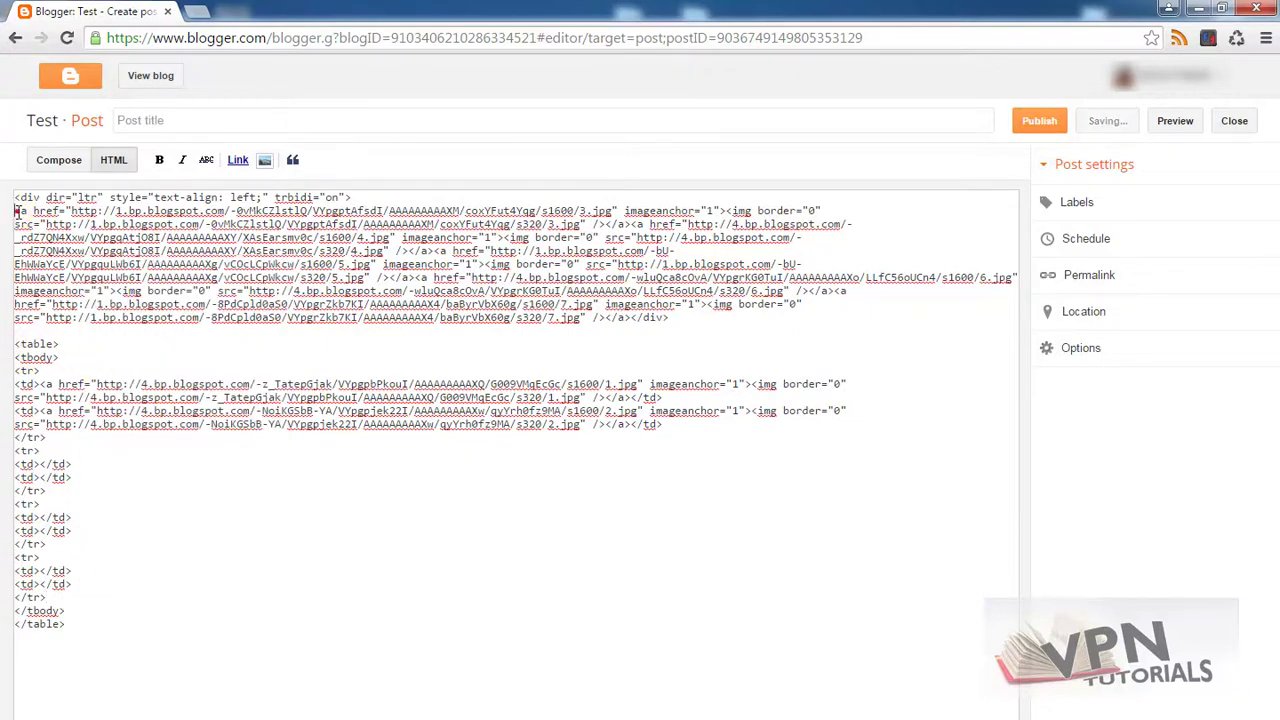
Step: Move the remaining image code for images 3–7 into the empty cells and delete the leftover empty div
left_click_drag(16, 211, 637, 224)
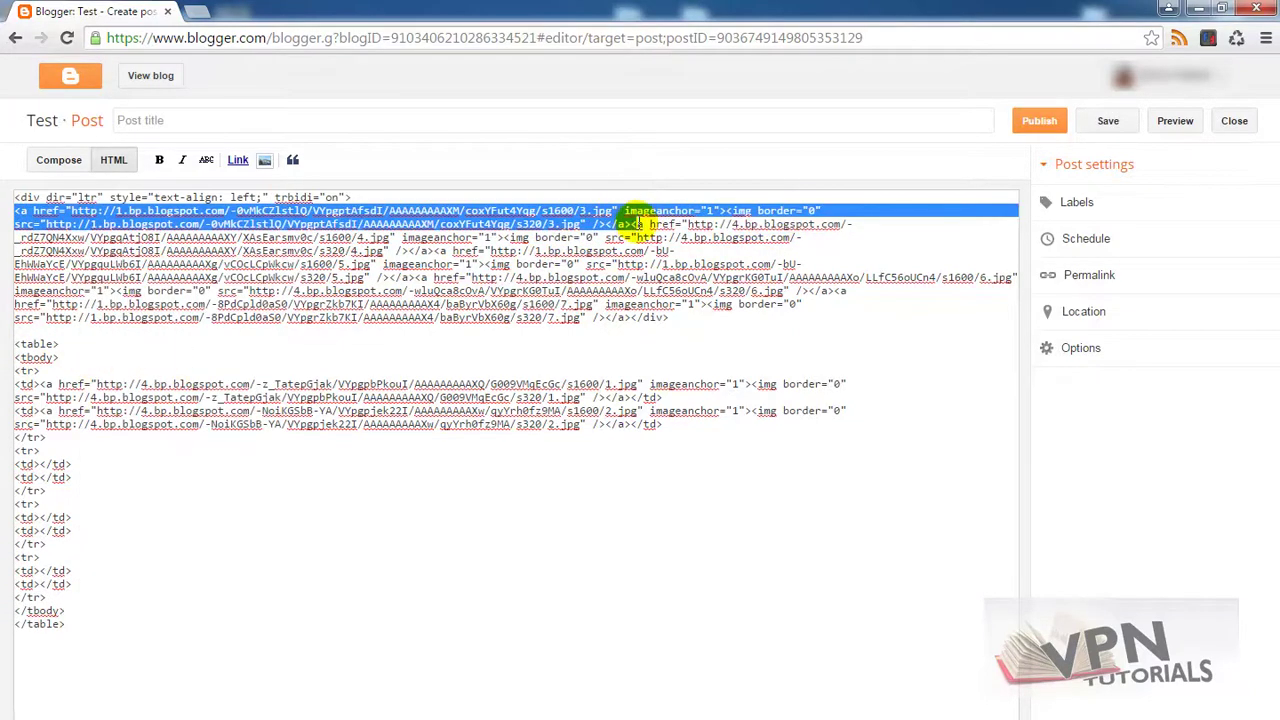
right_click(600, 205)
left_click(632, 272)
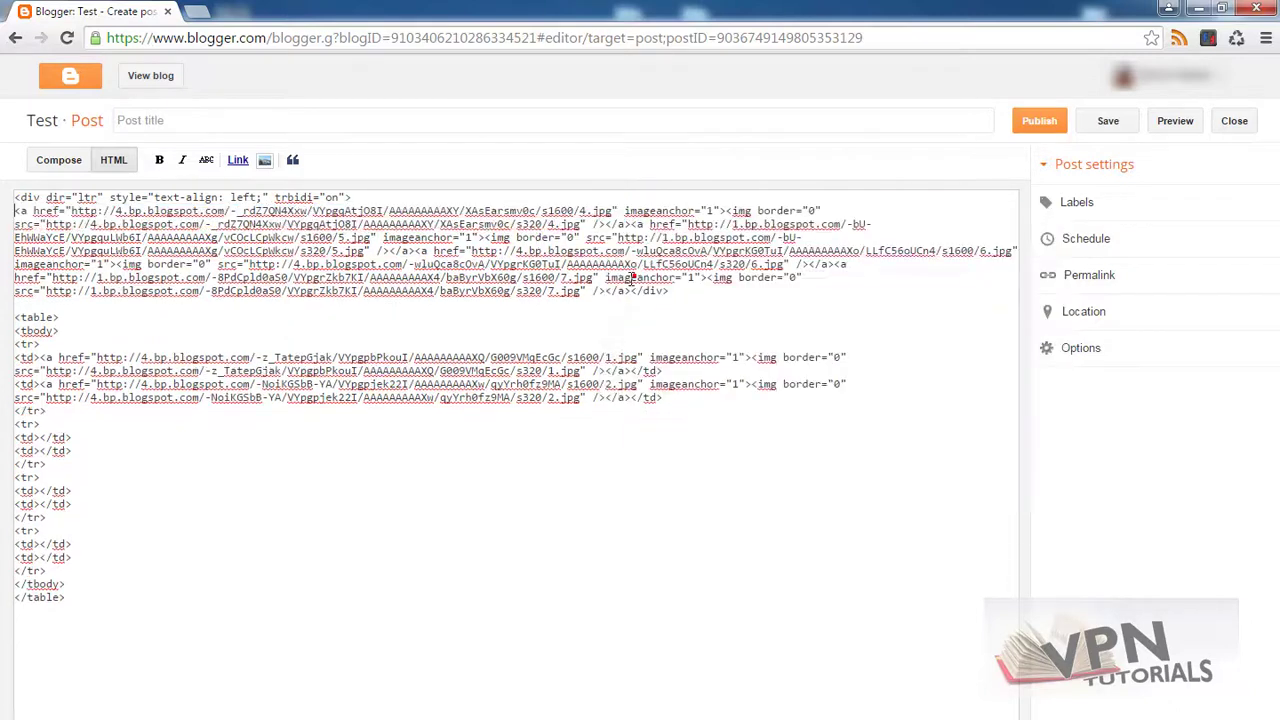
left_click(40, 438)
right_click(40, 438)
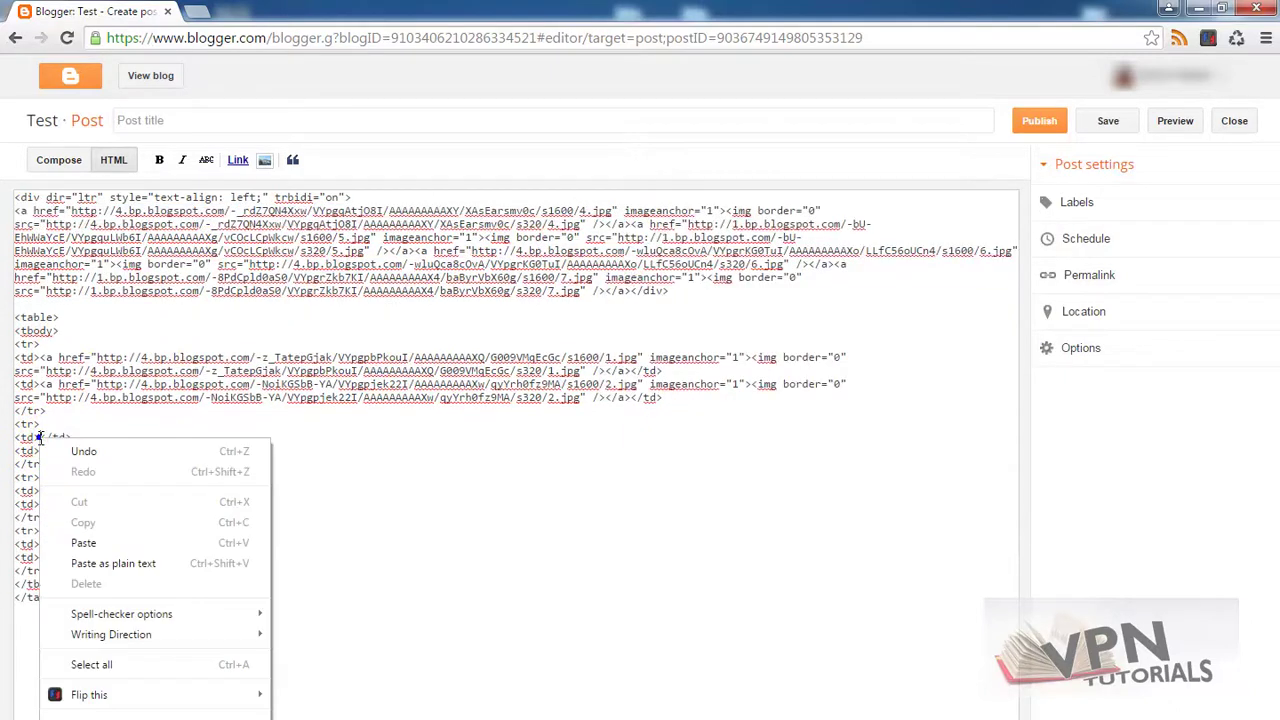
left_click(150, 563)
left_click(46, 224, "shift")
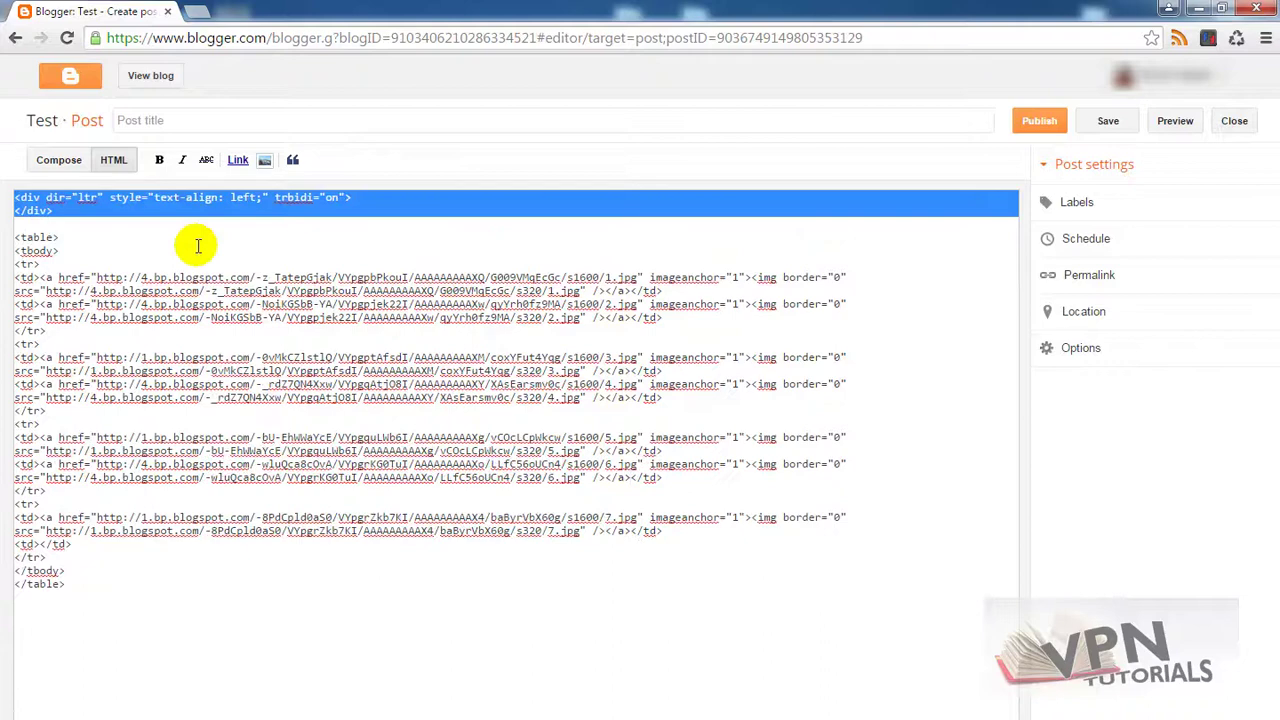
key("Delete")
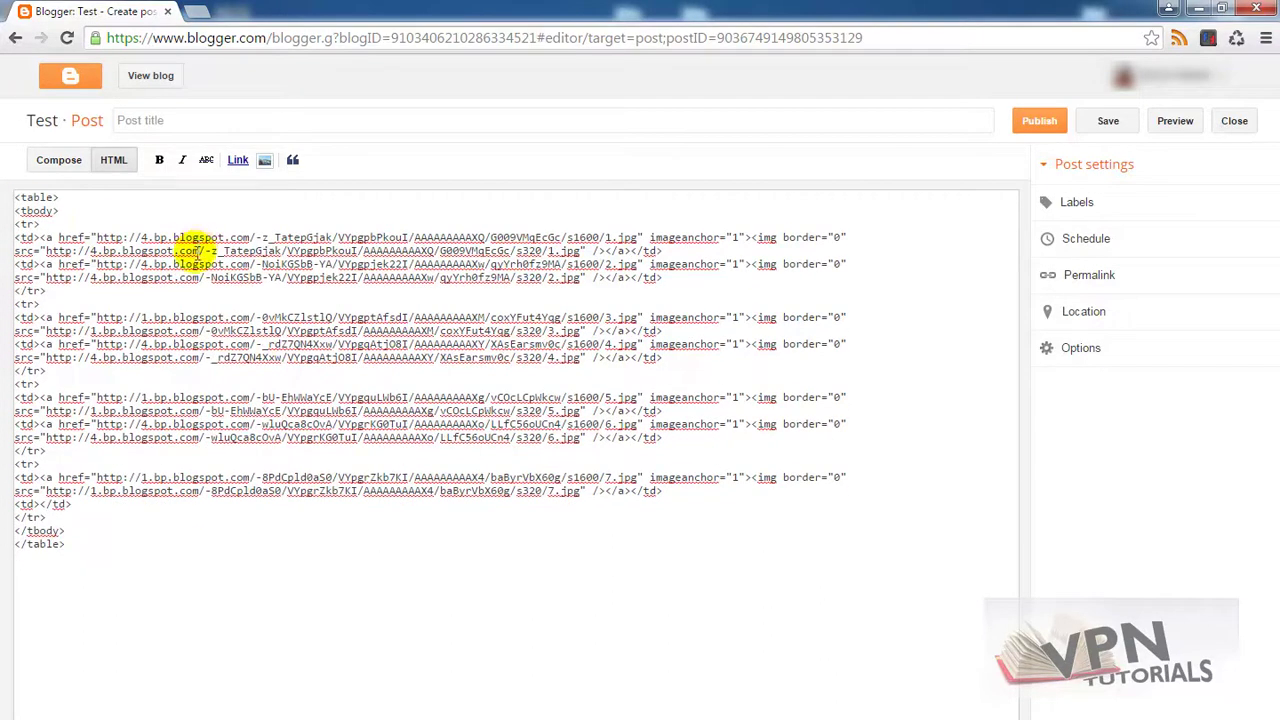
left_click(59, 160)
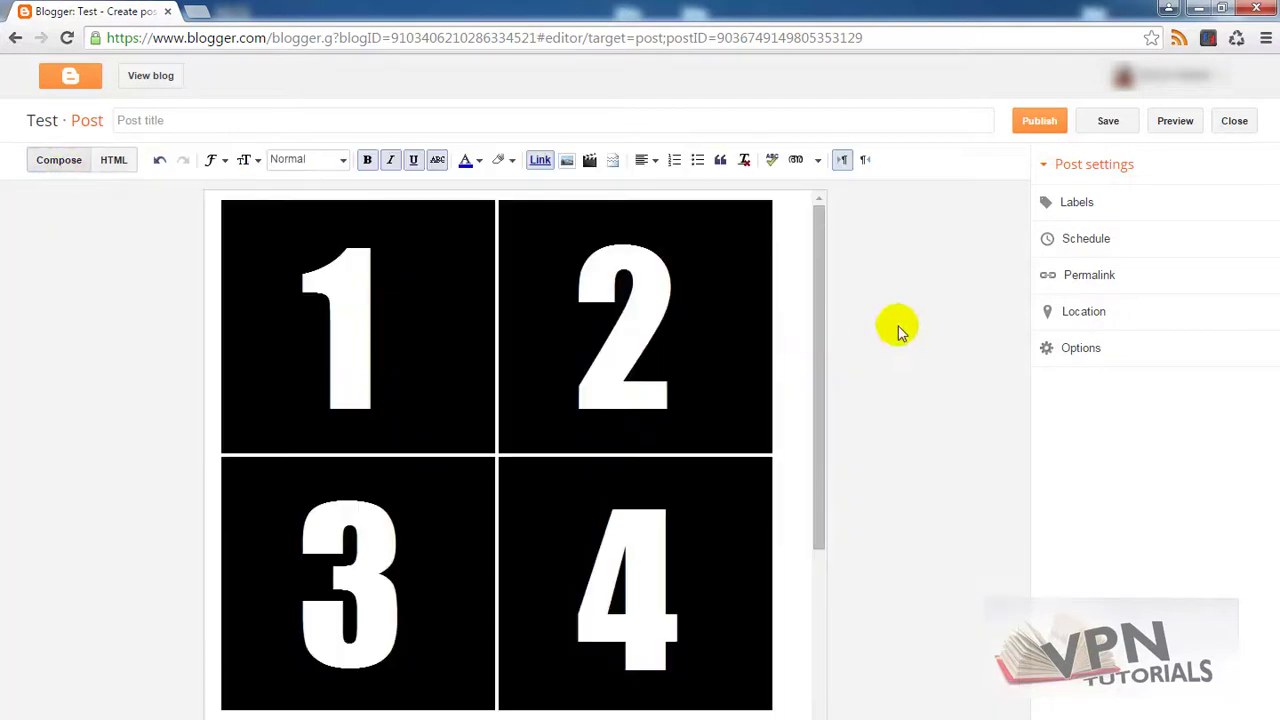
scroll(822, 250, "down", 3)
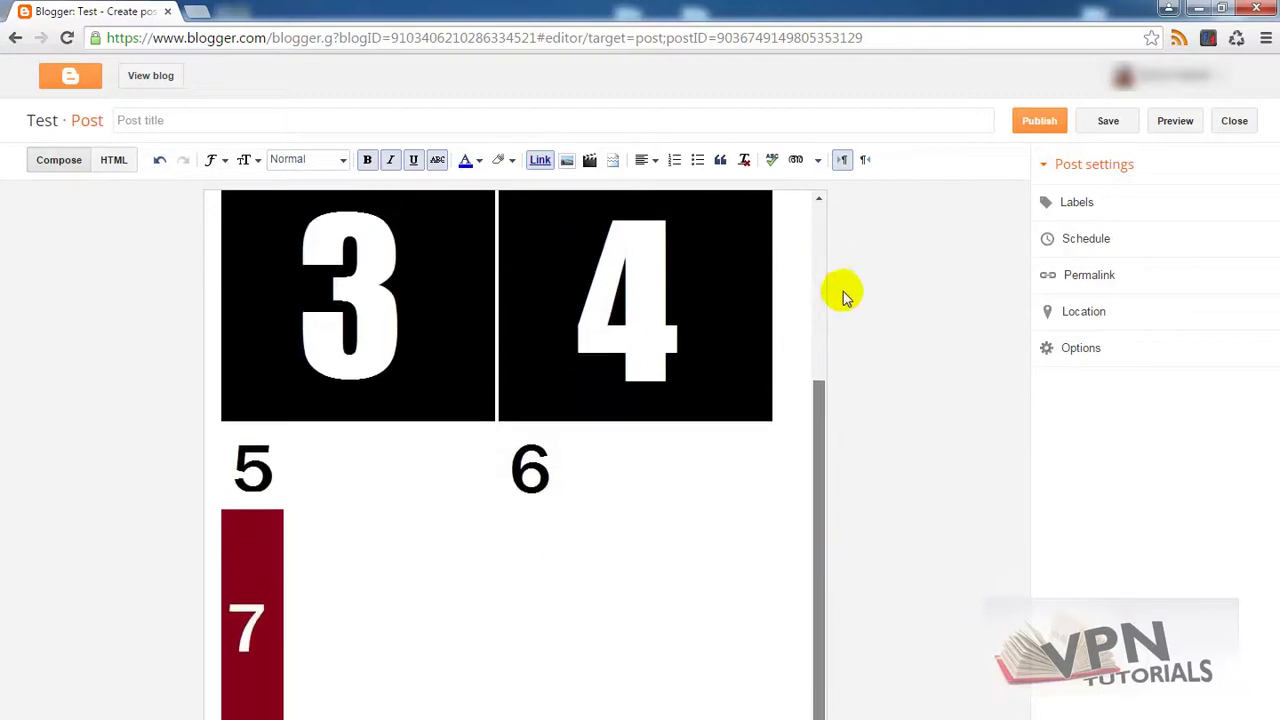
mouse_move(818, 400)
left_mouse_down()
mouse_move(820, 206)
mouse_move(800, 591)
mouse_move(820, 258)
left_mouse_up()
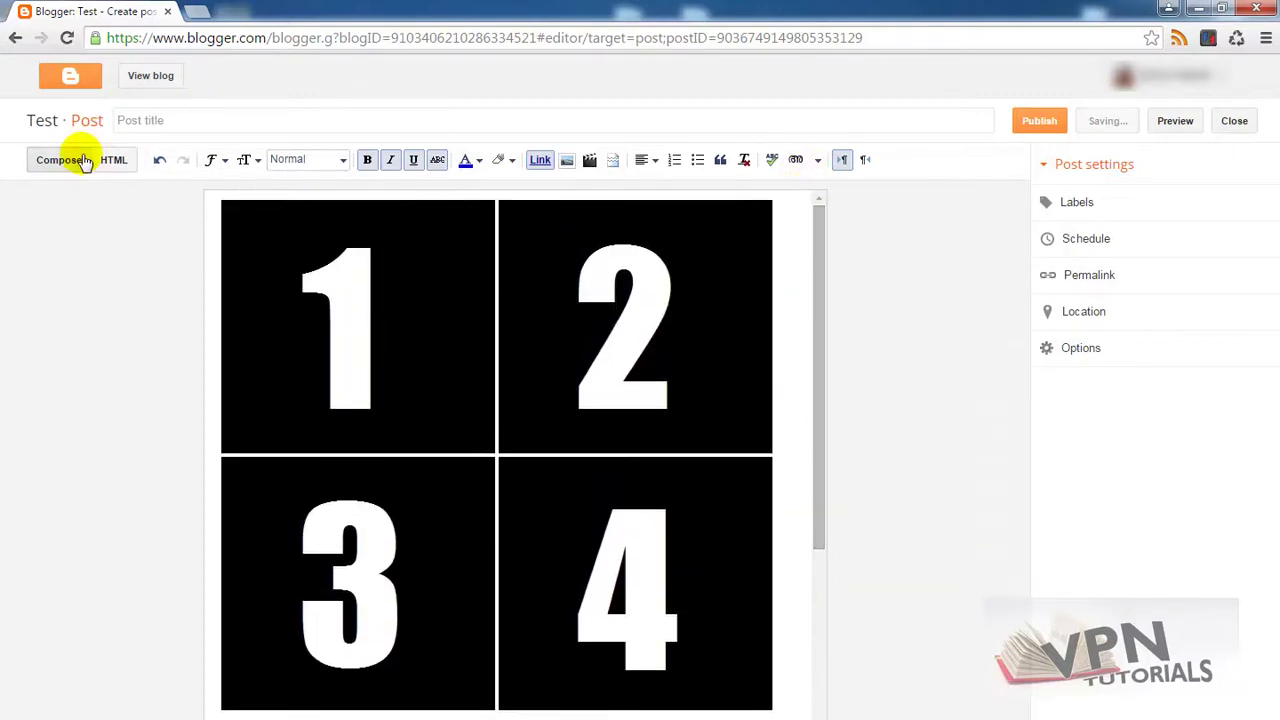
left_click(110, 160)
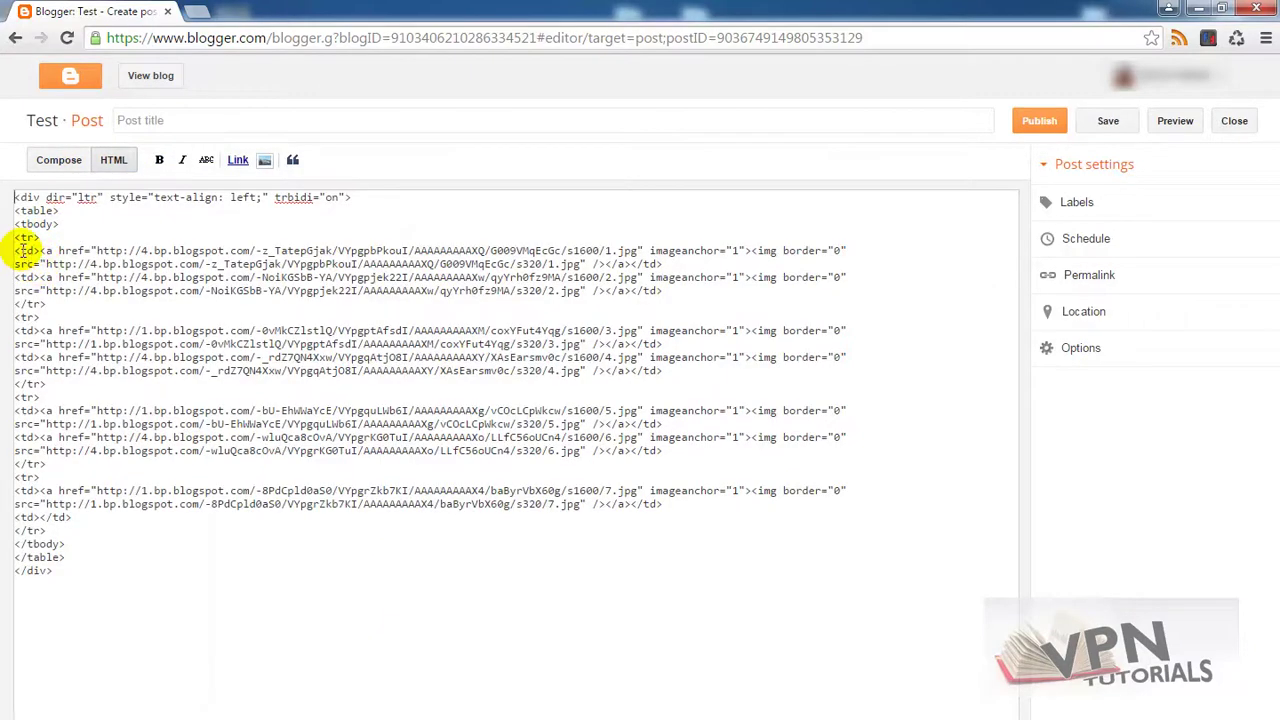
left_click(47, 160)
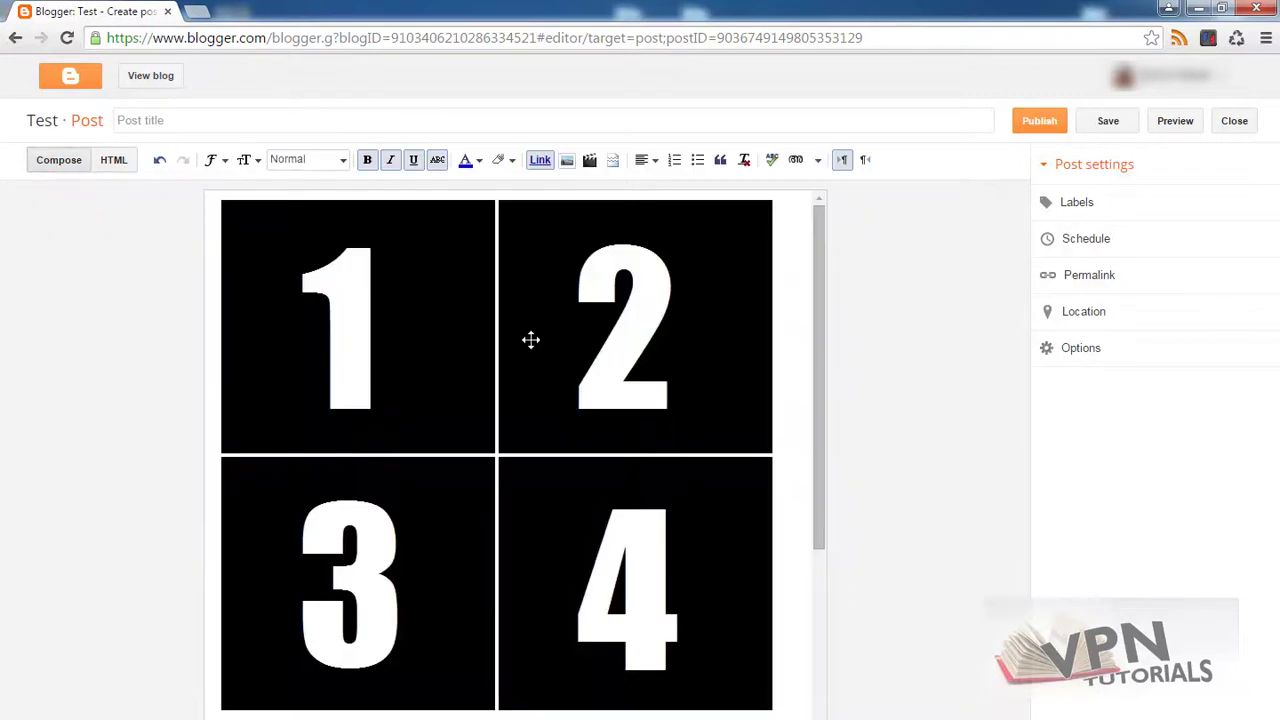
left_click(471, 314)
left_click(608, 322)
left_click(433, 508)
left_click(601, 530)
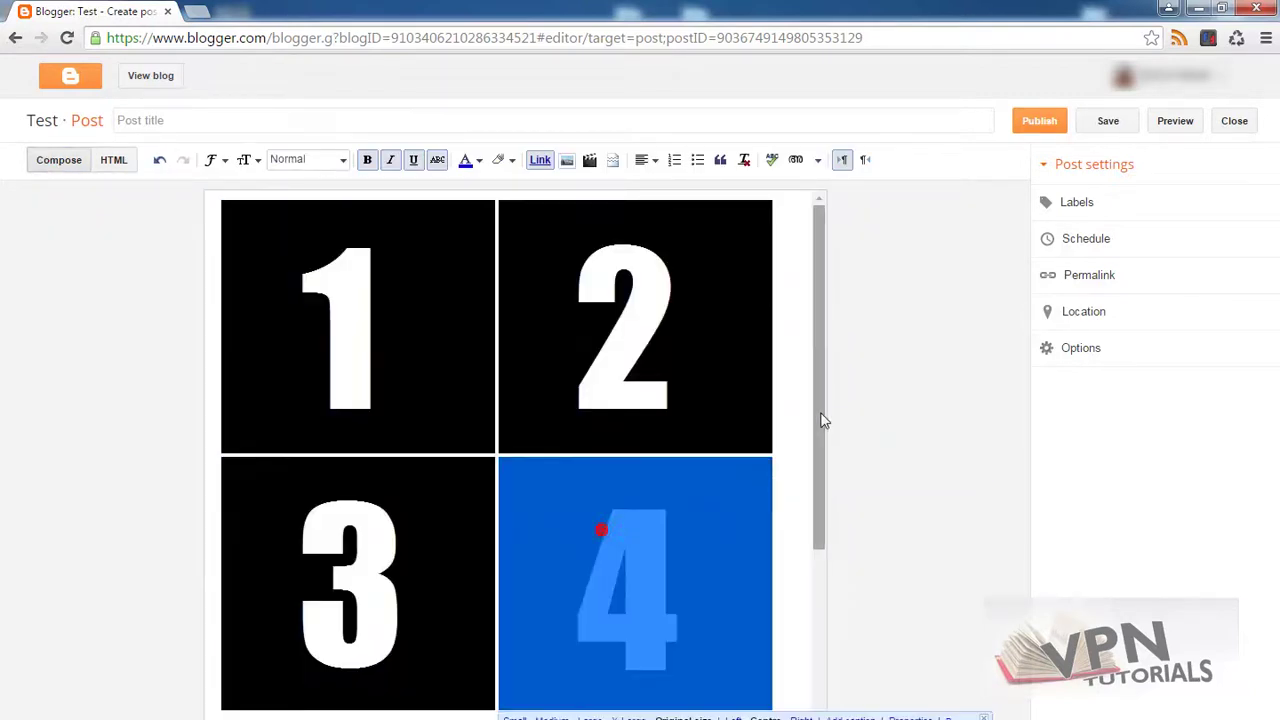
scroll(820, 420, "down", 2)
scroll(391, 686, "up", 2)
scroll(549, 522, "down", 2)
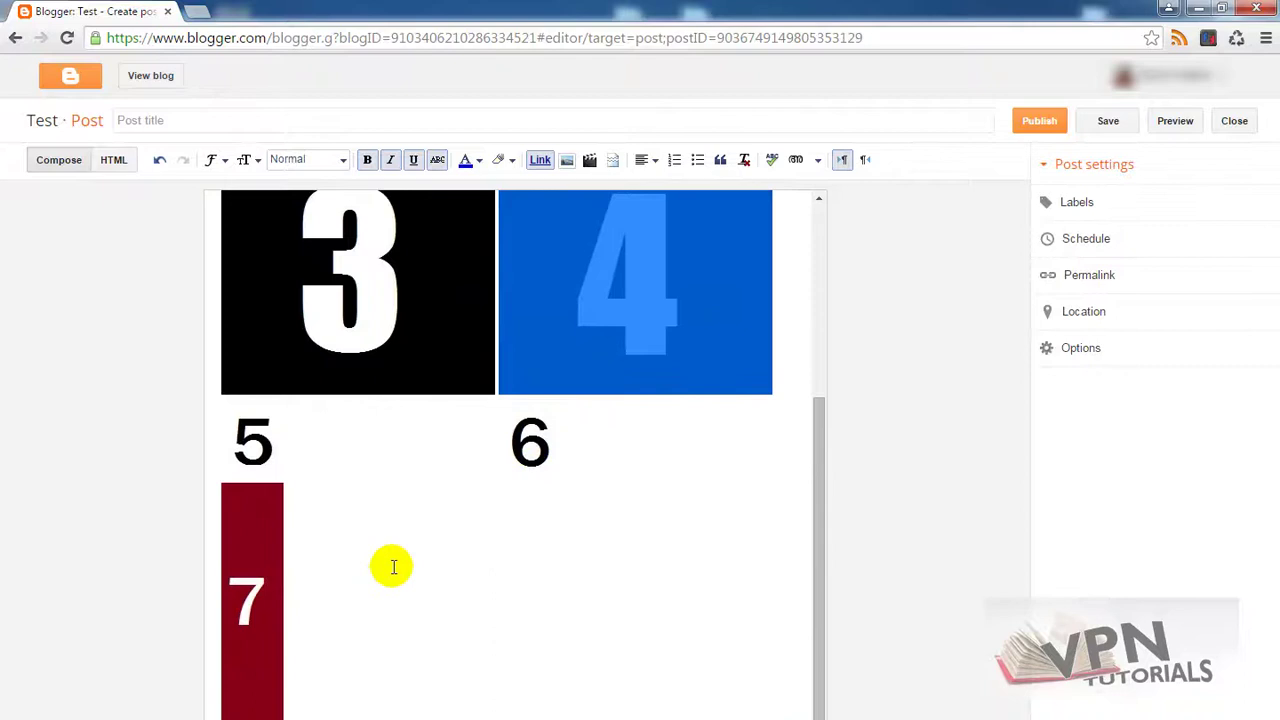
left_click(254, 543)
left_click(252, 438)
left_click(530, 440)
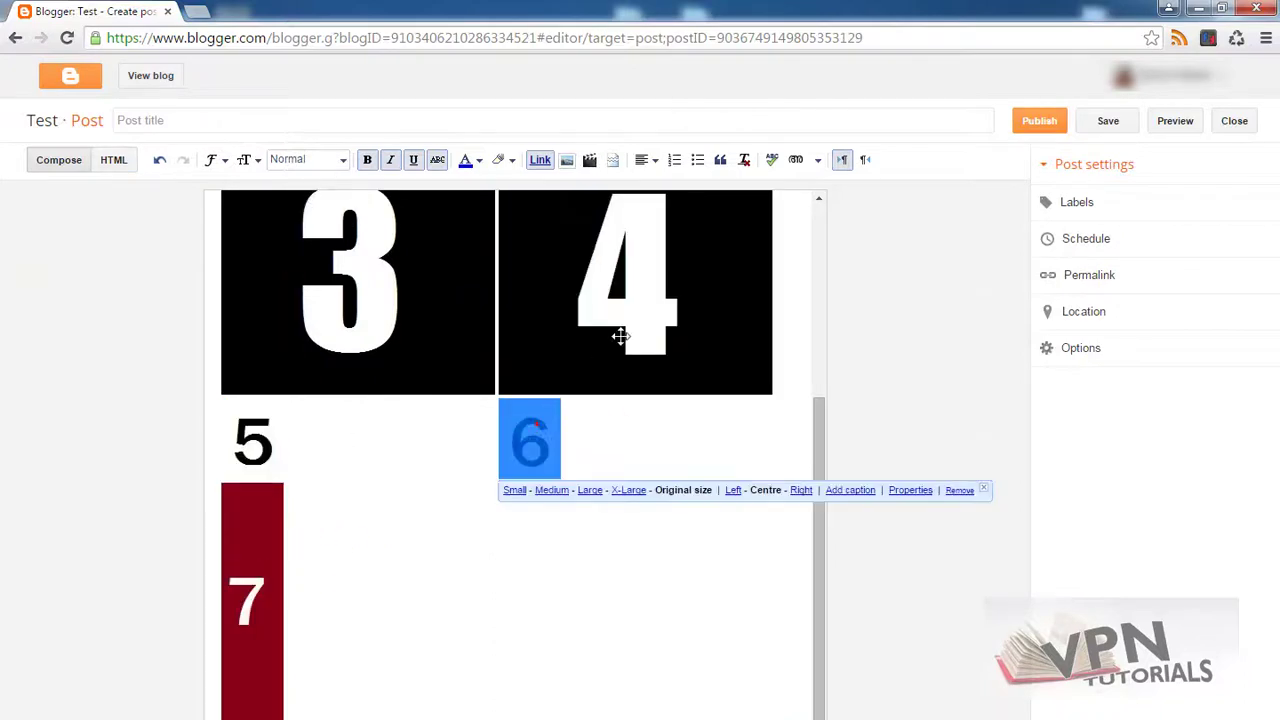
left_click(614, 337)
left_click(289, 300)
scroll(482, 676, "up", 3)
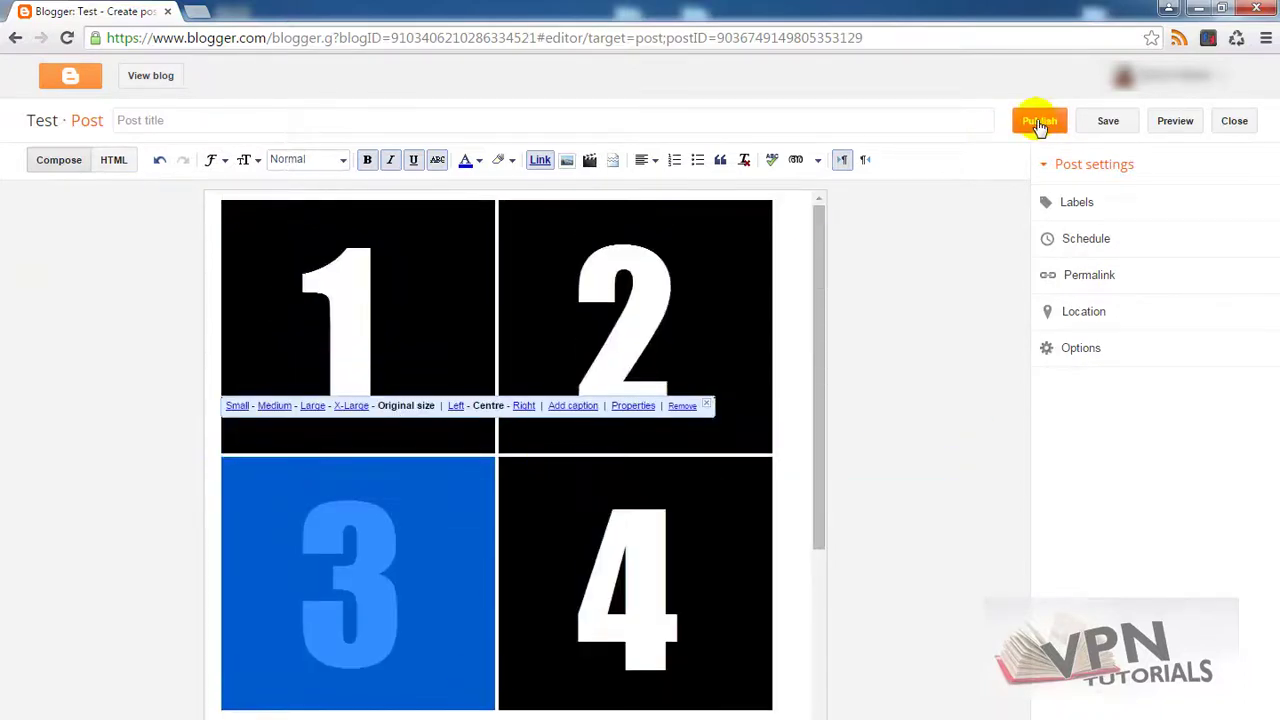